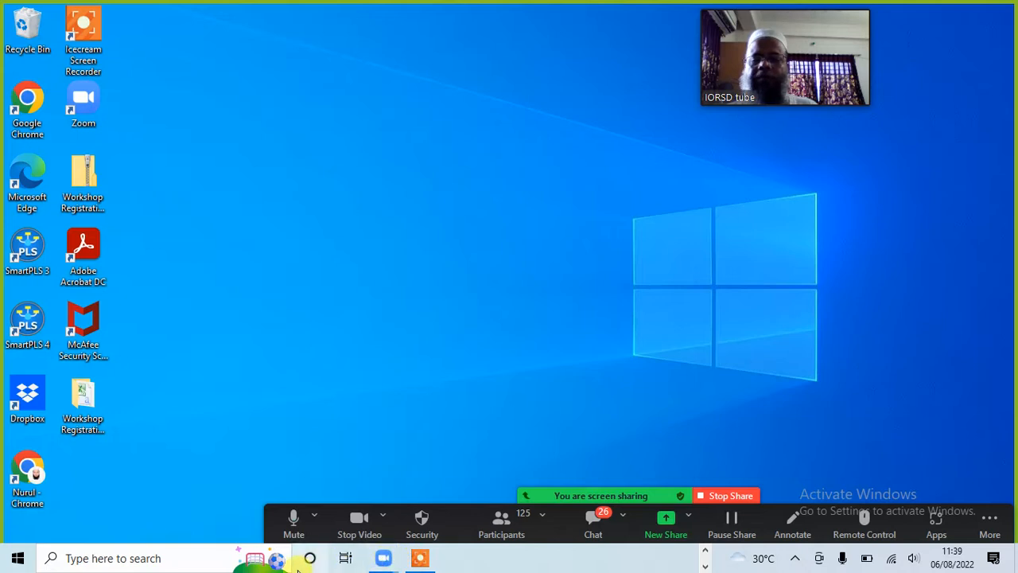
- Open the file "2. Data set for data transformation" from the SPSS Workshop Materials folder in SPSS Statistics
click(705, 552)
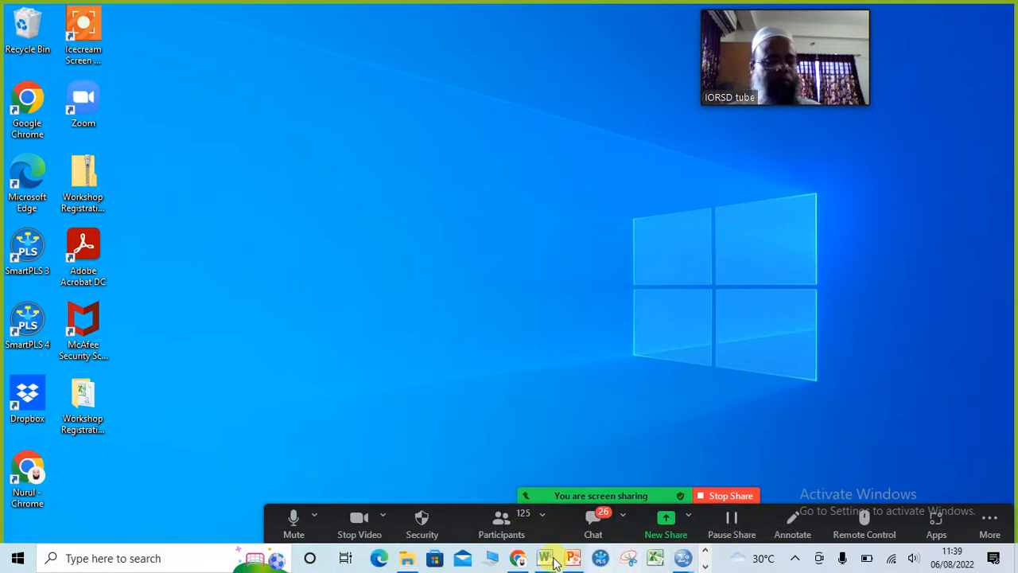
click(547, 314)
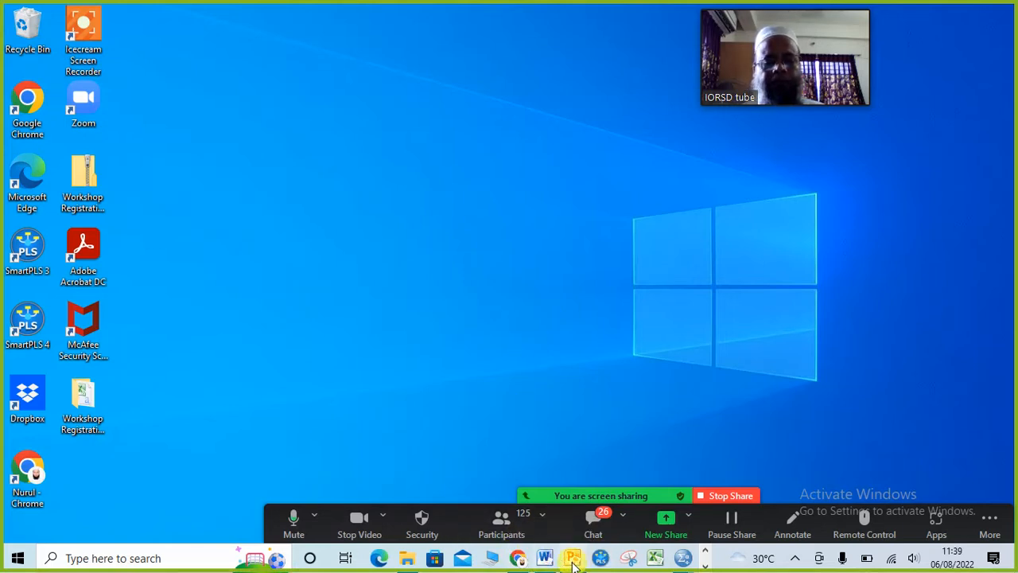
click(409, 559)
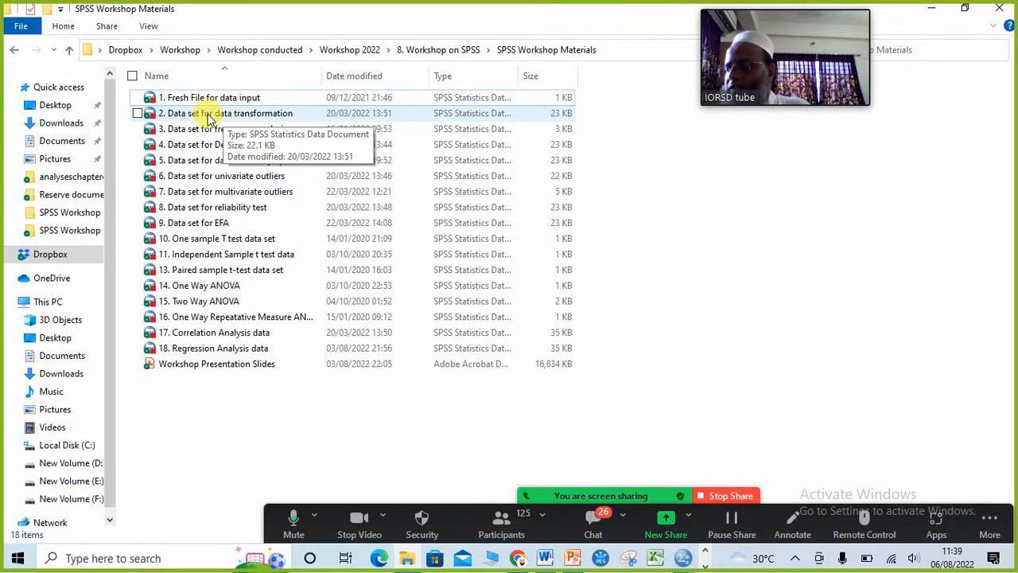
click(200, 116)
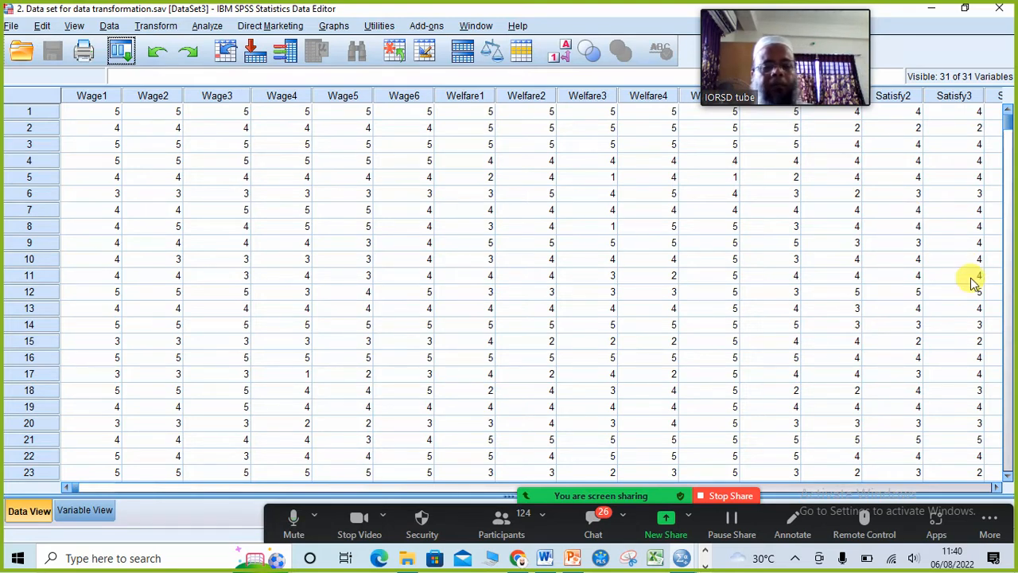
click(708, 558)
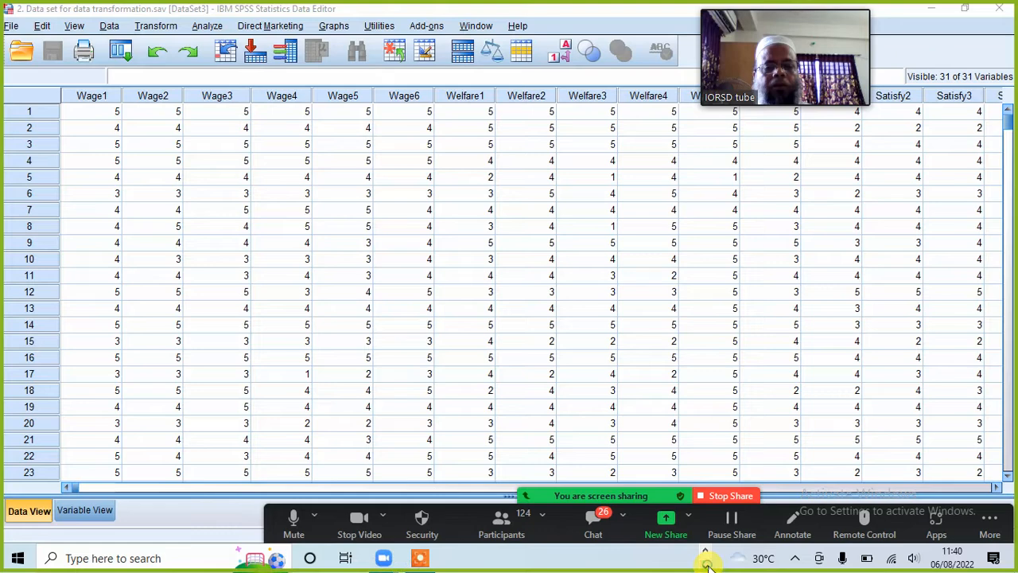
click(419, 558)
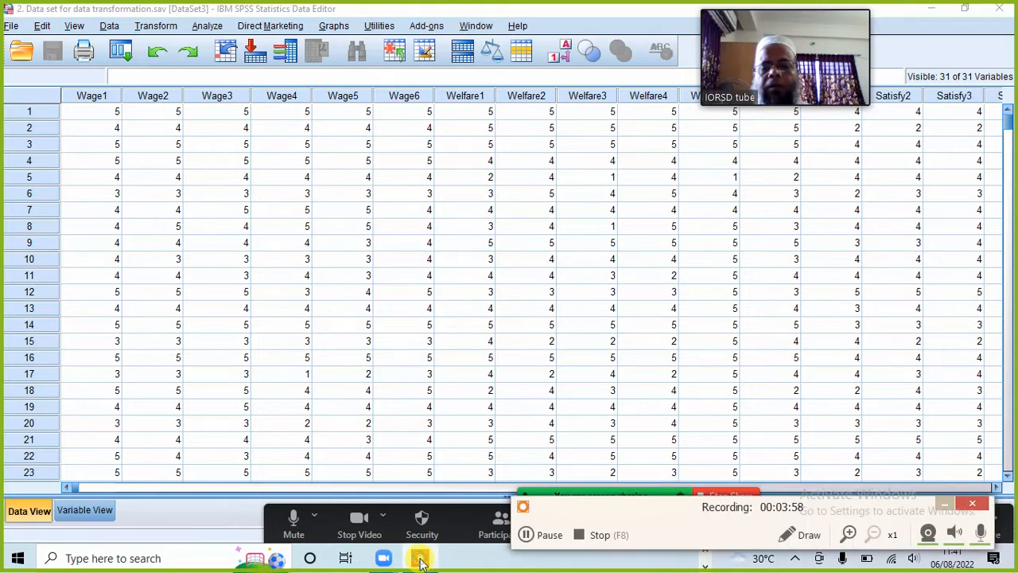
click(942, 504)
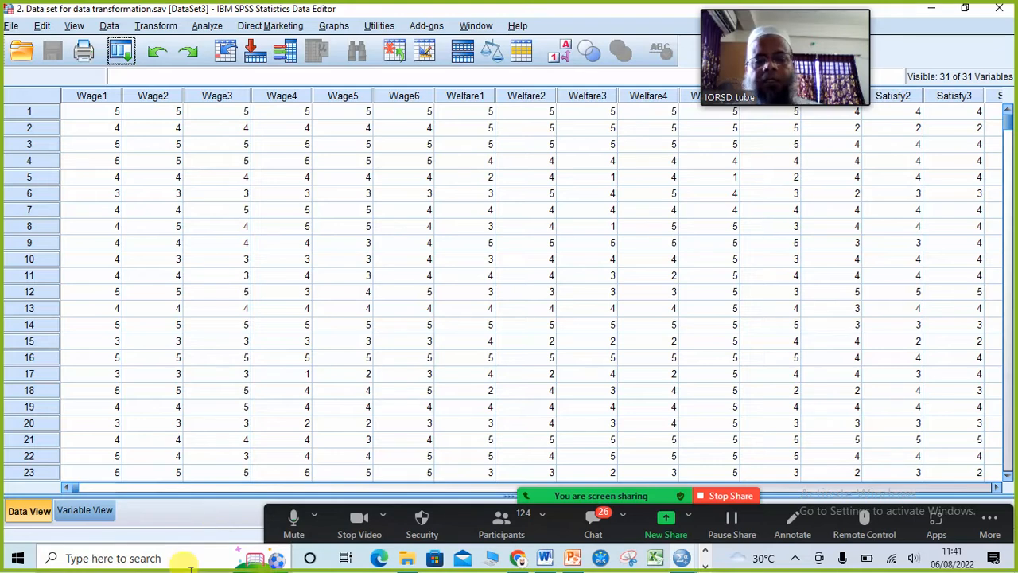
- Mute the participant with an open microphone in the Zoom meeting's participant list, check the list, and minimize it
click(498, 522)
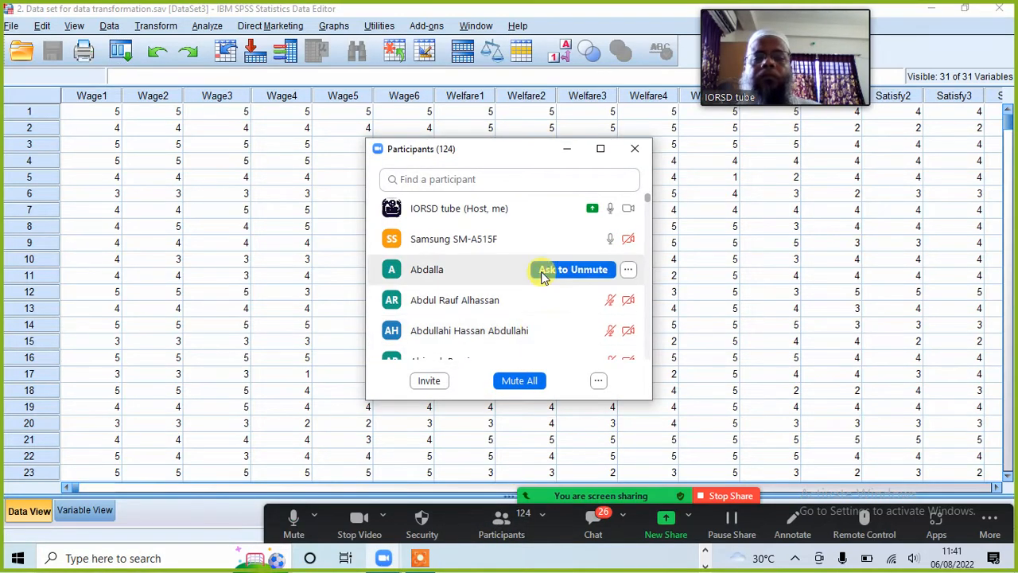
click(595, 240)
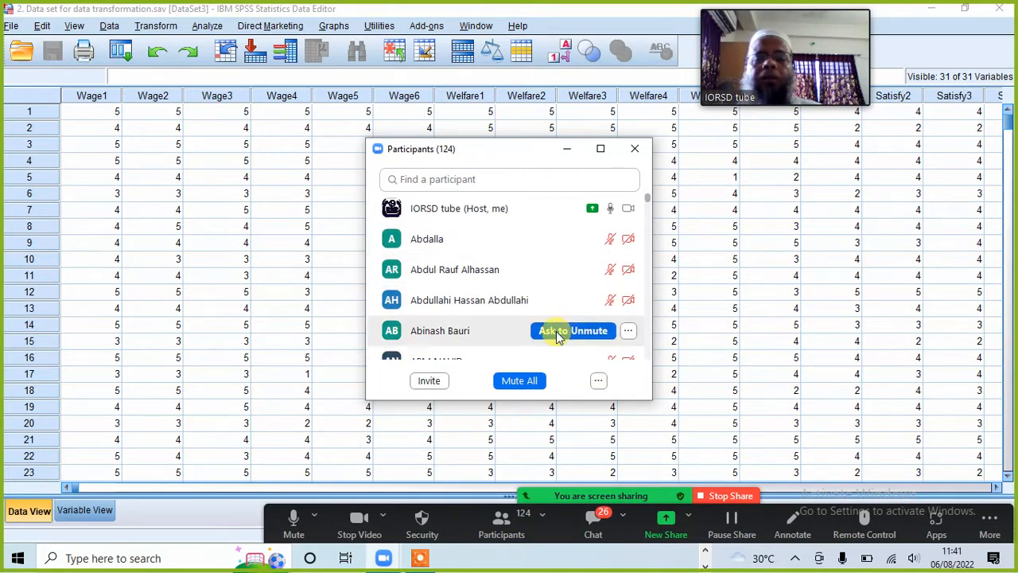
scroll(536, 270, down, 1)
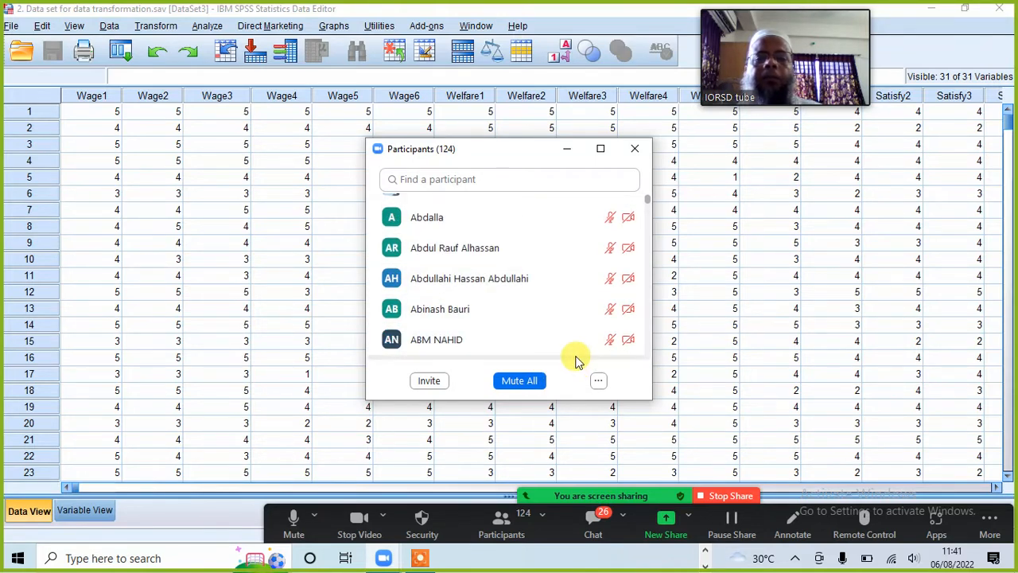
scroll(529, 316, up, 2)
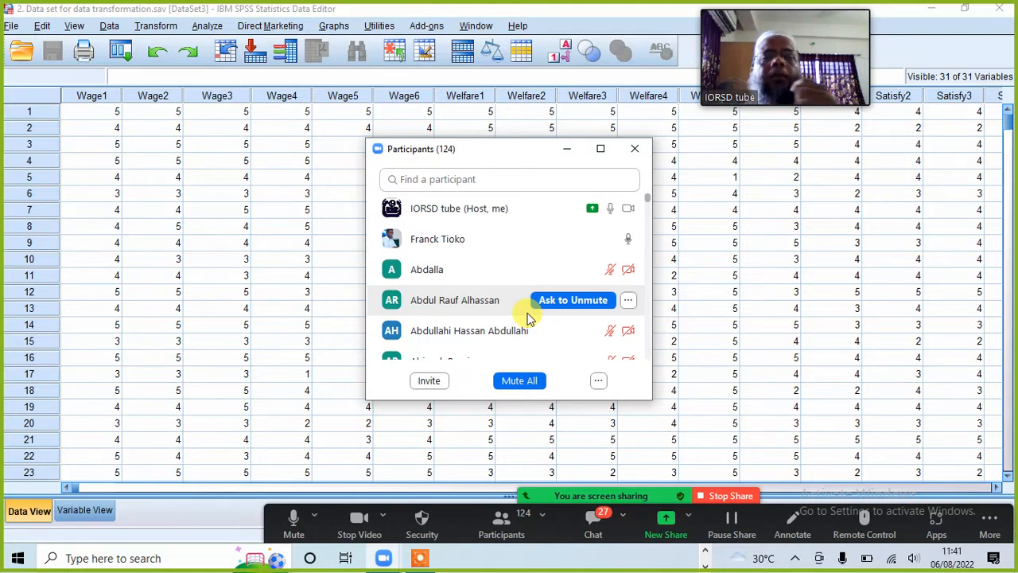
click(568, 149)
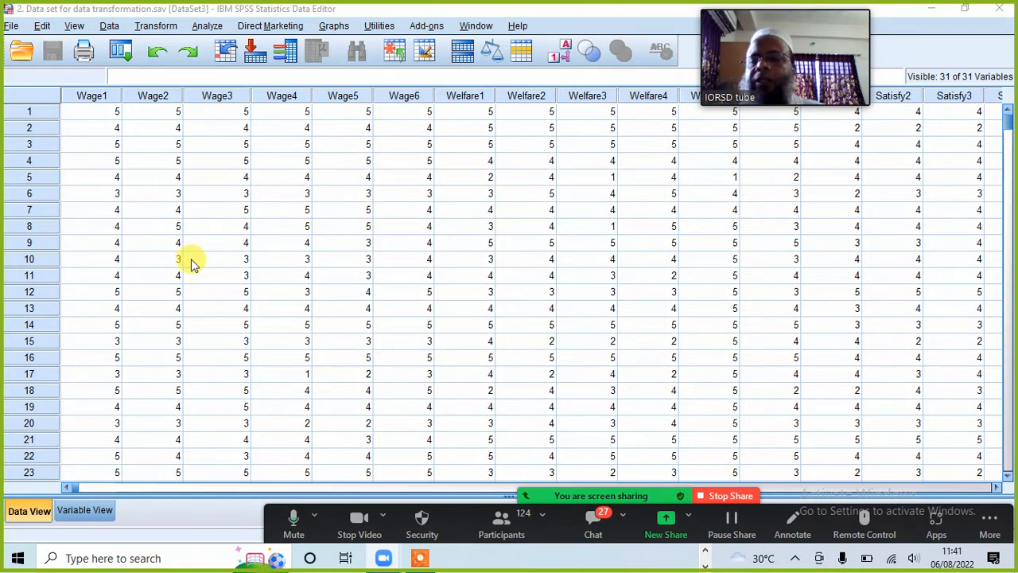
- Review the variable definitions in Variable View and the type options available for Wage1, leaving its type as it is
click(80, 511)
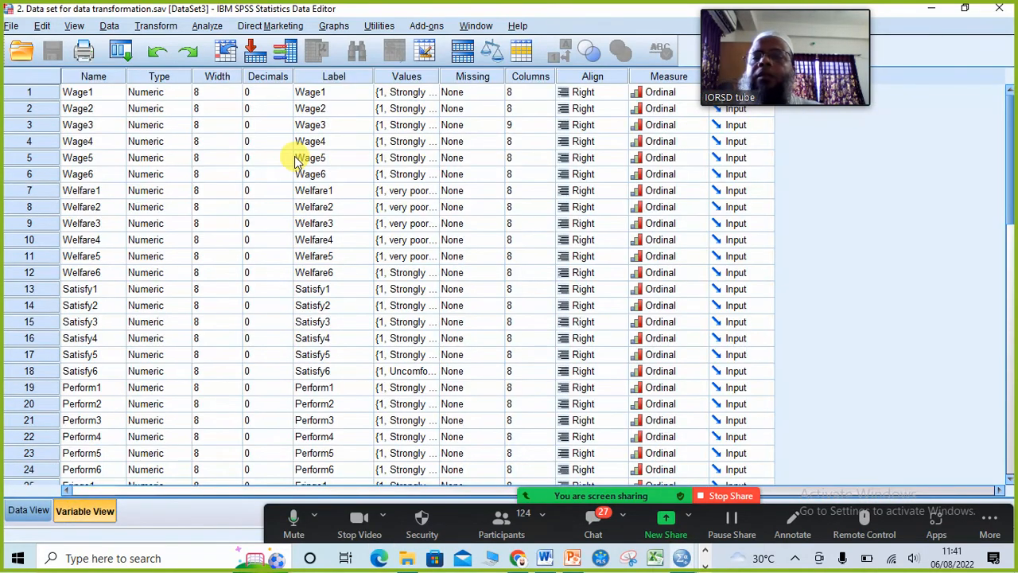
click(181, 92)
click(184, 93)
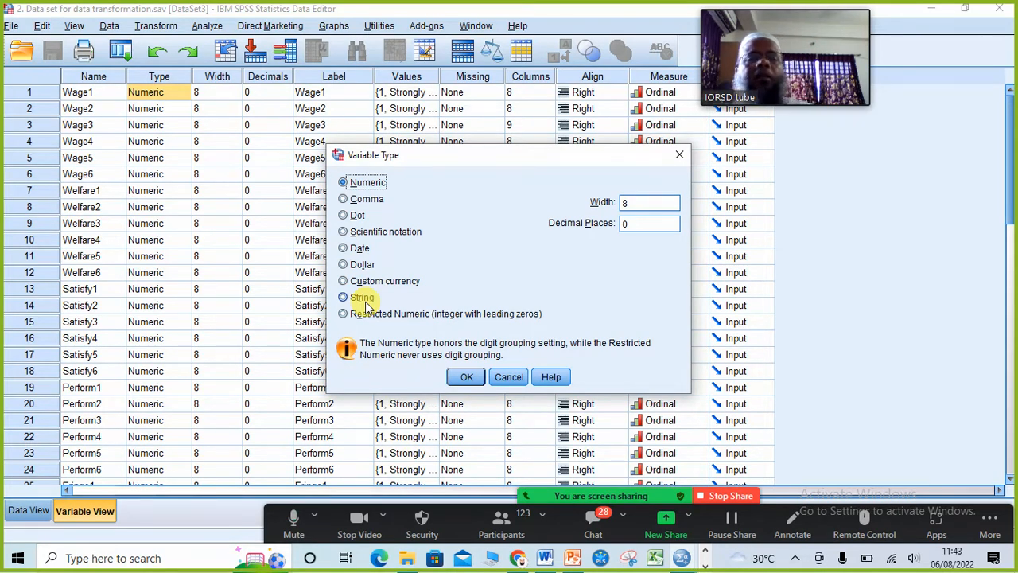
click(678, 154)
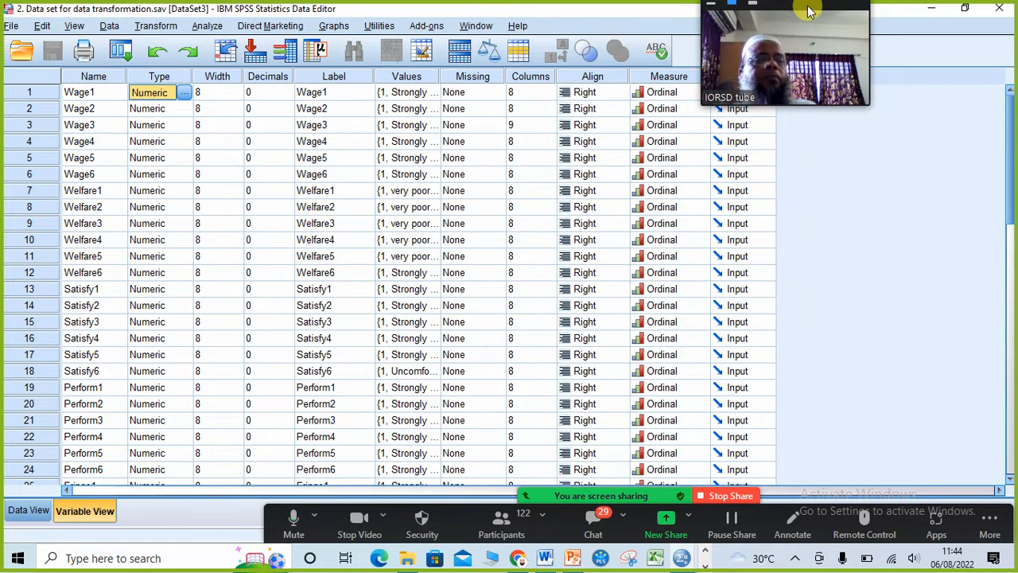
- Move the webcam thumbnail off the columns and look through all variables in Data View, from the Wage items to the Fringe items
drag(825, 29, 936, 111)
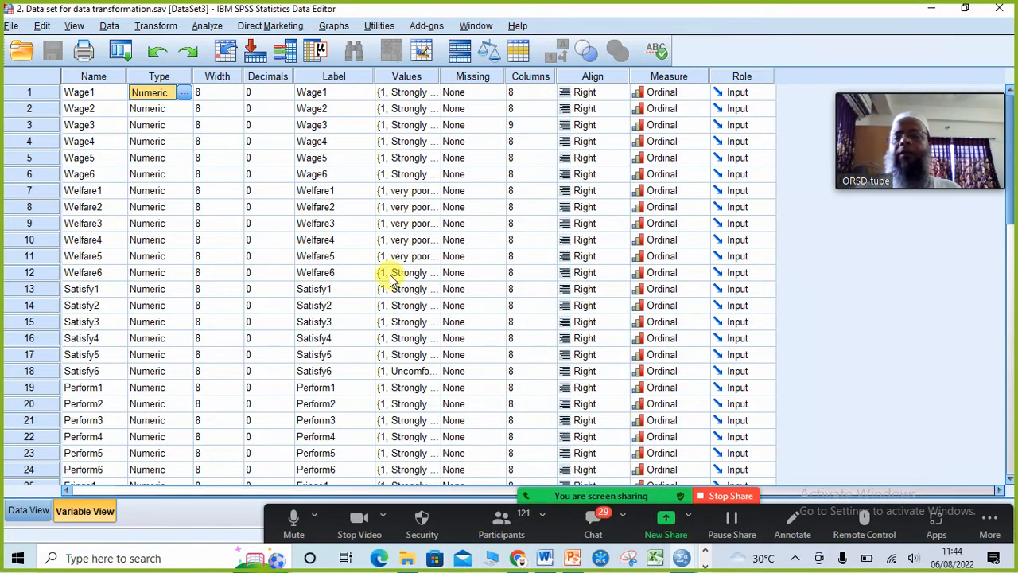
click(28, 510)
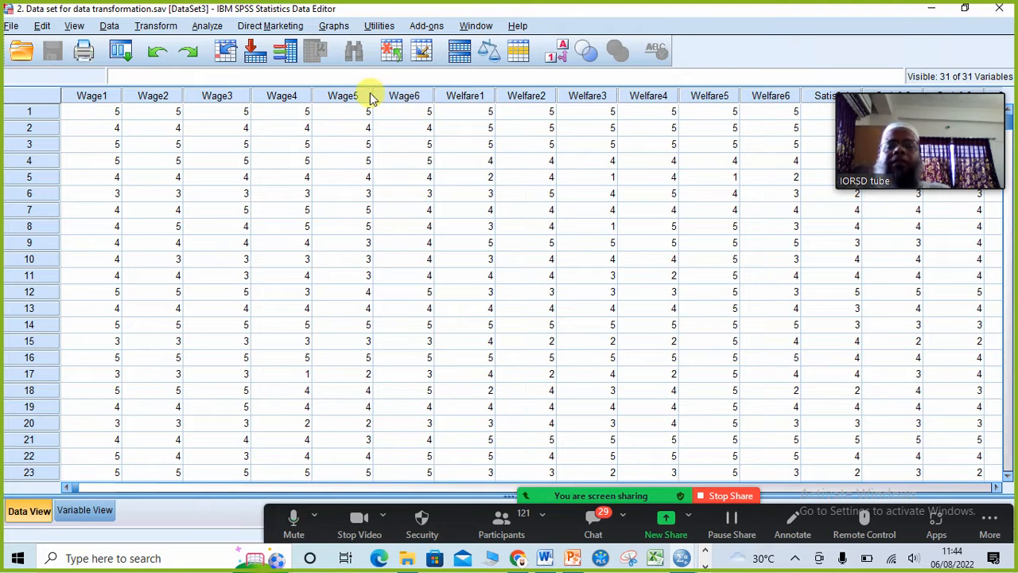
drag(930, 94, 934, 211)
click(891, 488)
click(890, 488)
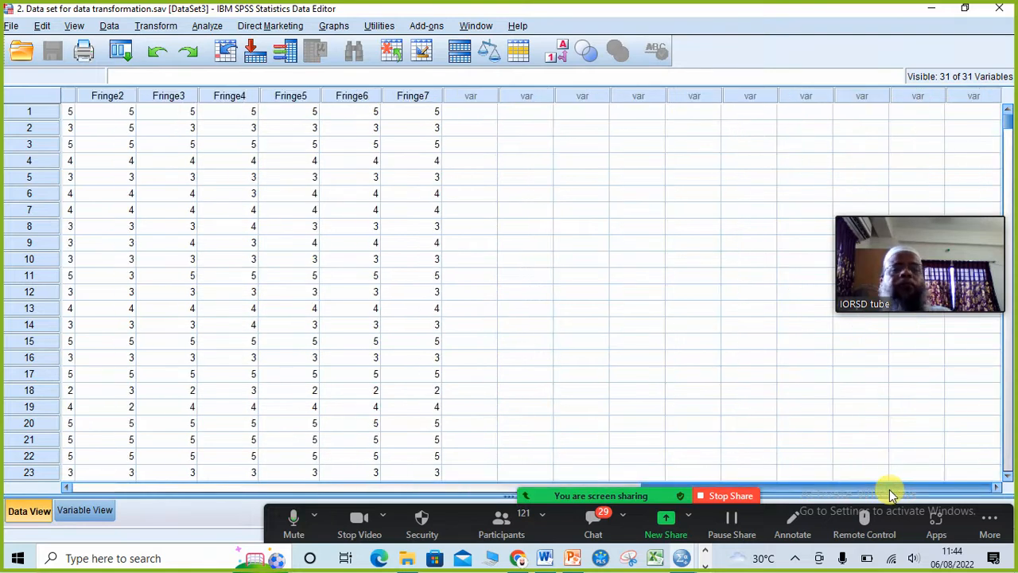
click(379, 488)
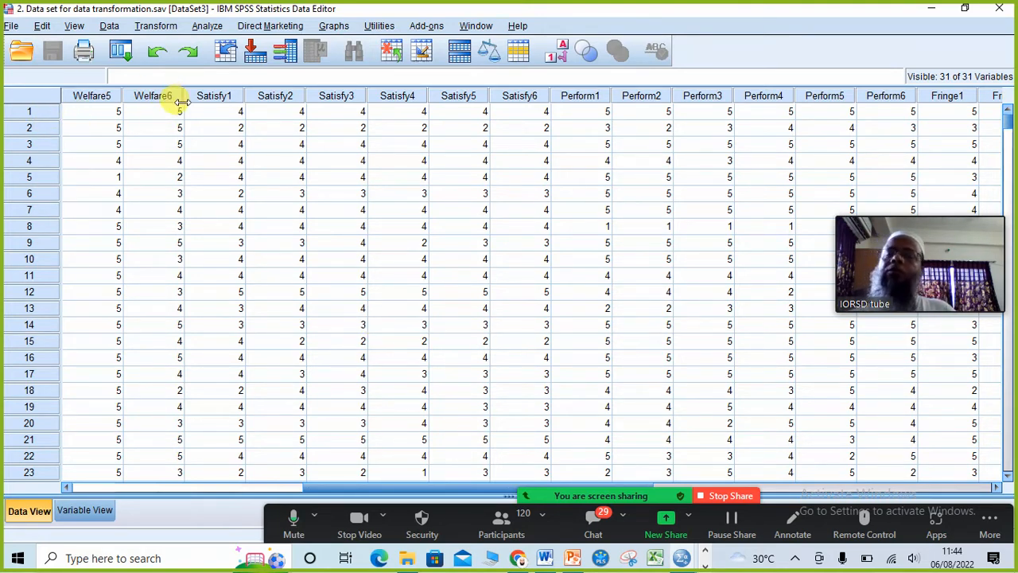
drag(439, 485, 175, 486)
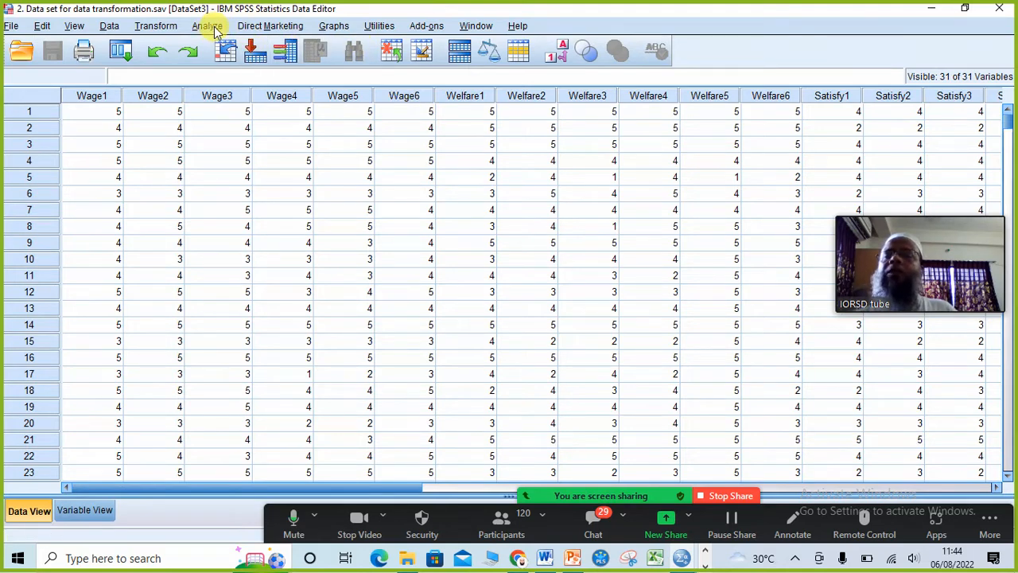
click(156, 26)
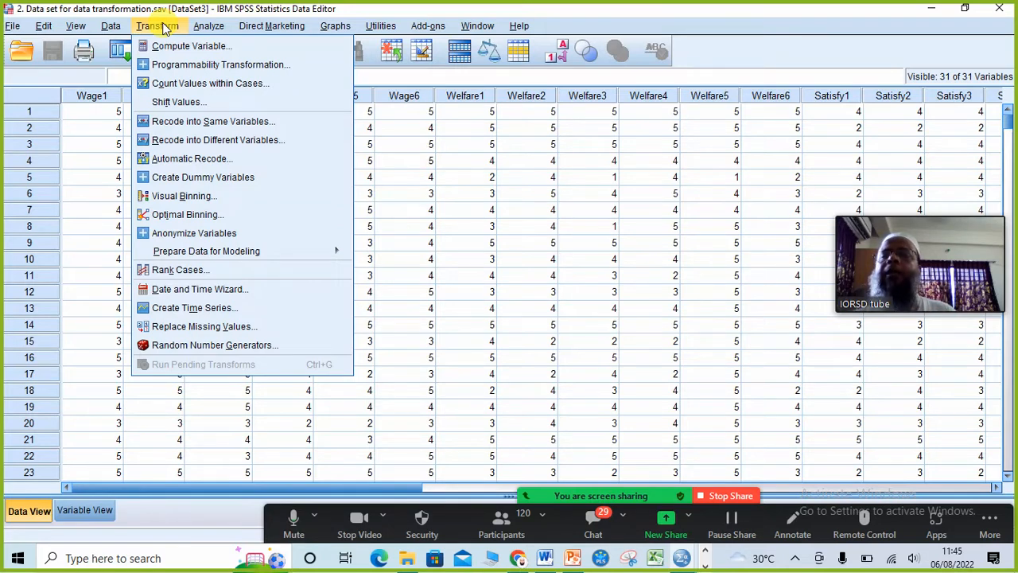
click(203, 47)
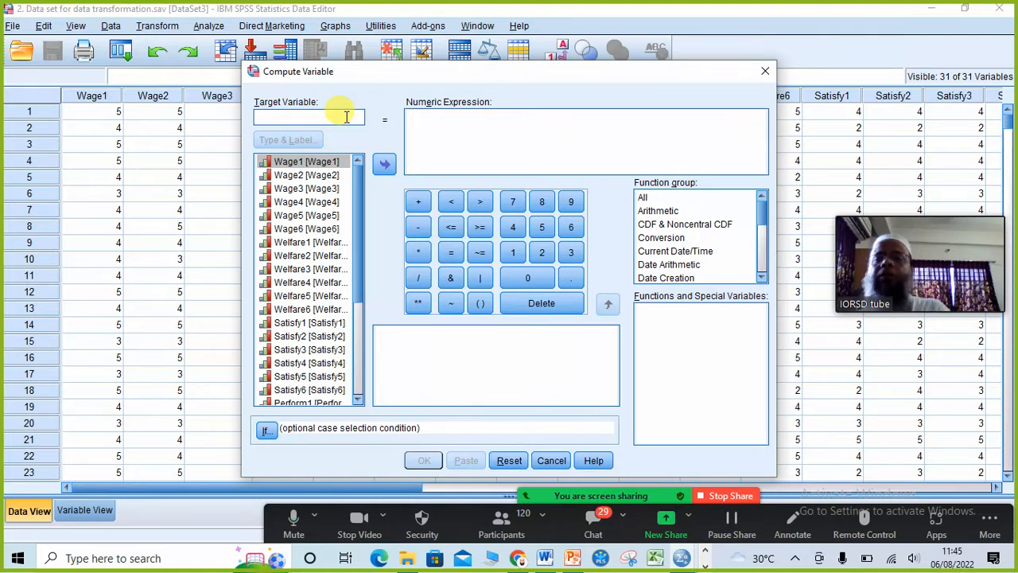
text(W)
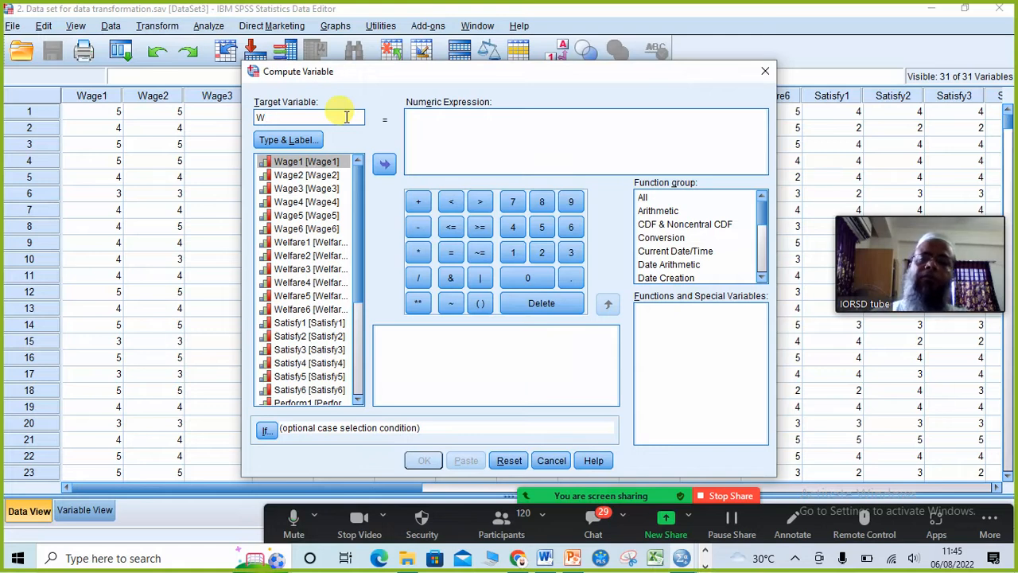
text(age)
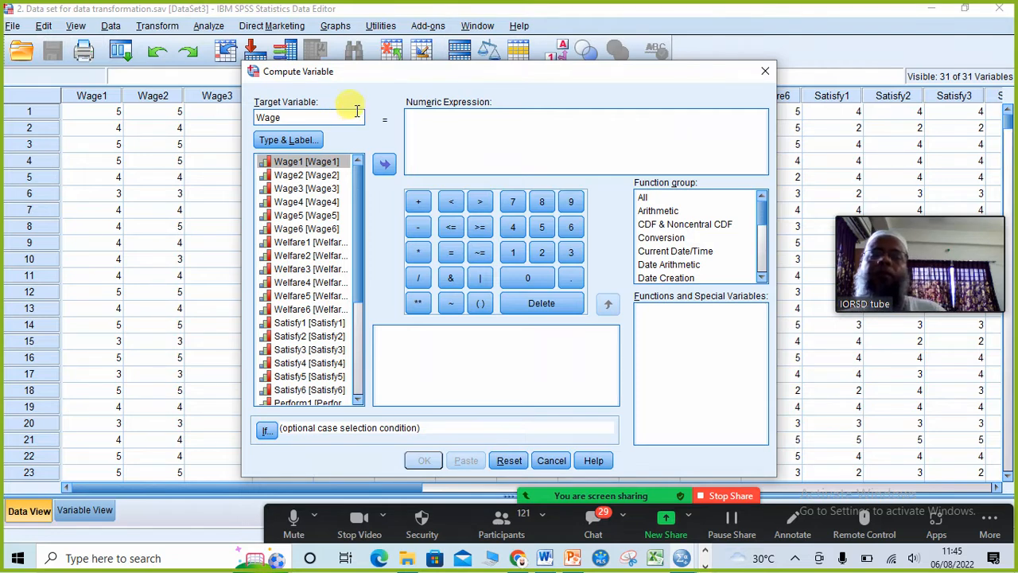
click(426, 123)
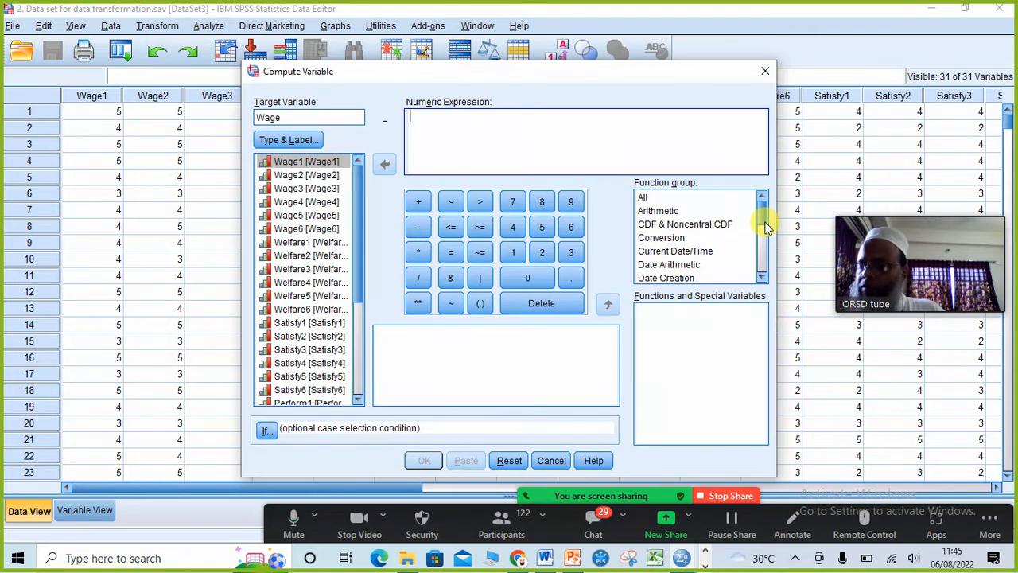
drag(765, 228, 689, 267)
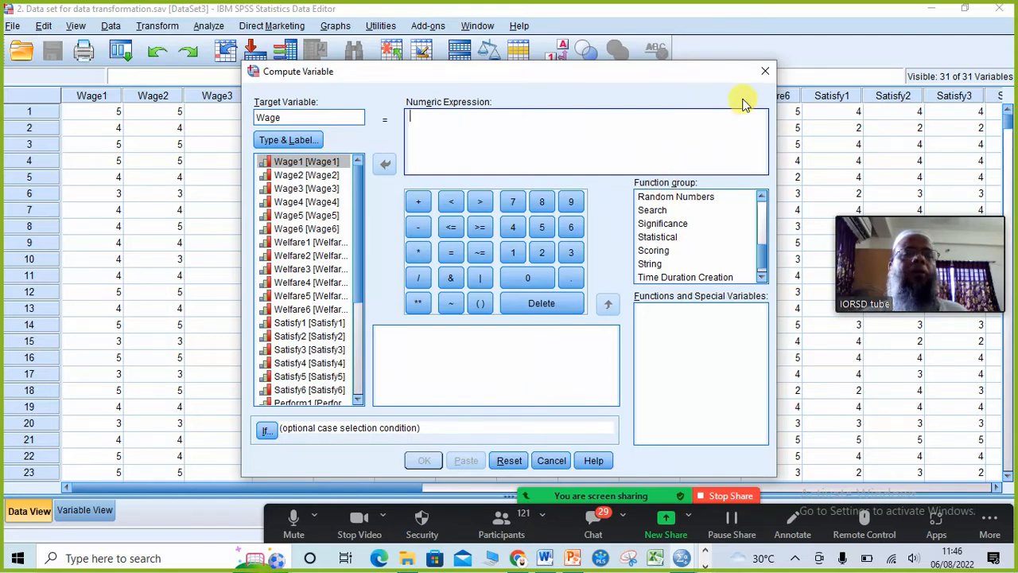
click(766, 74)
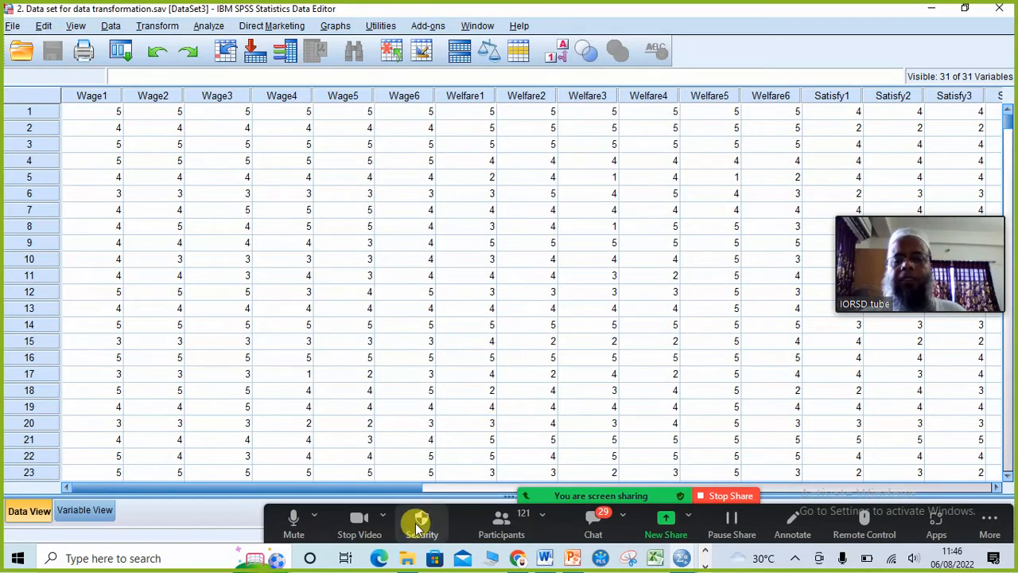
- Point out the data transformation file in the workshop folder, then review its variable definitions and data in SPSS
click(405, 561)
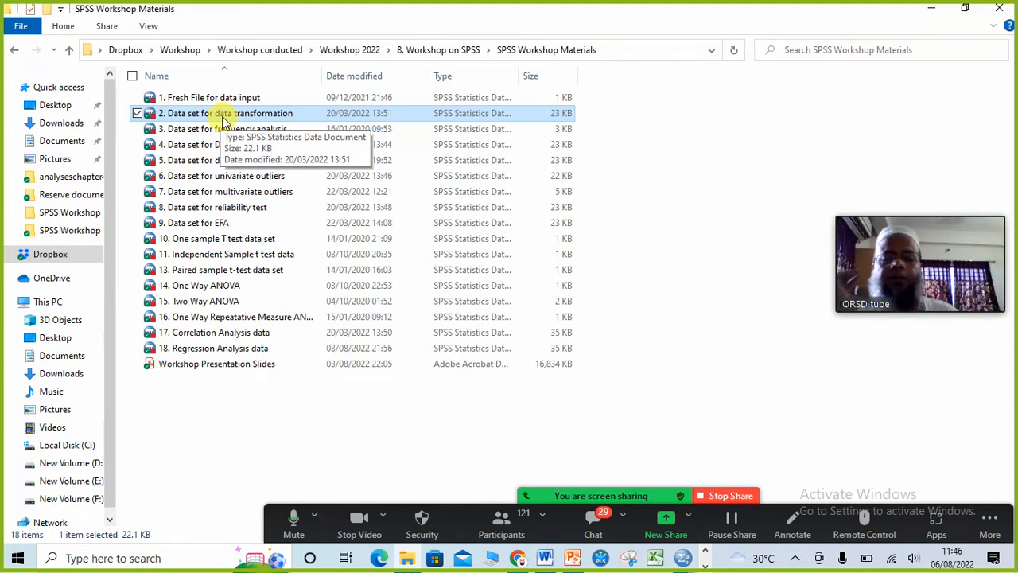
click(681, 559)
click(923, 498)
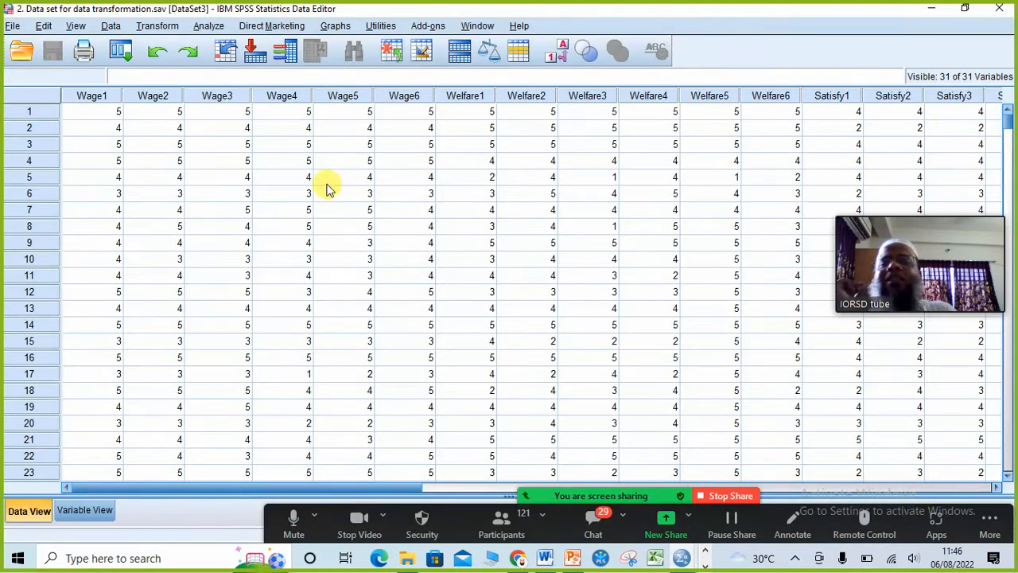
click(76, 511)
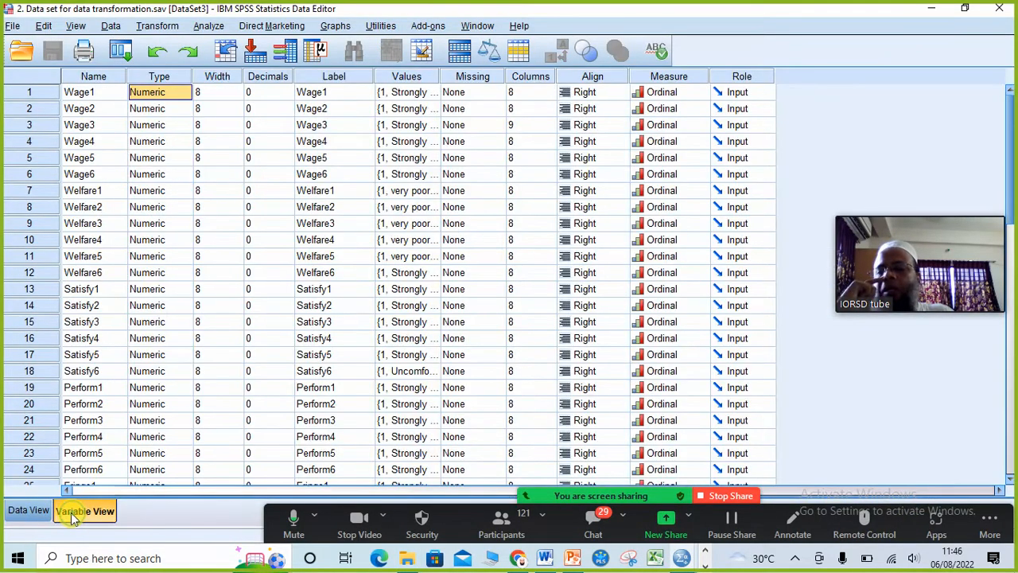
click(29, 510)
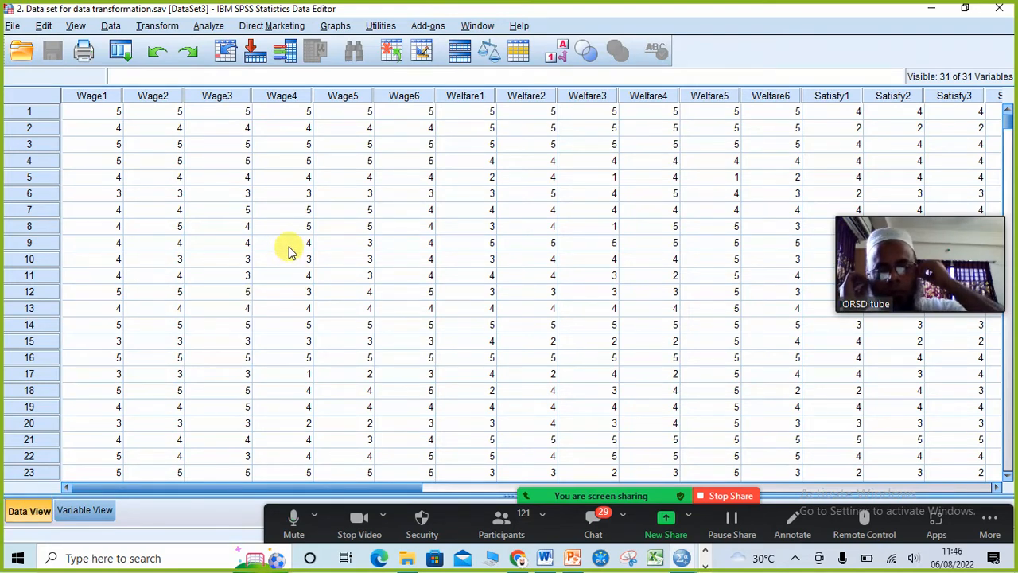
- Start computing a new variable with Compute Variable and name the target variable Wage
click(159, 26)
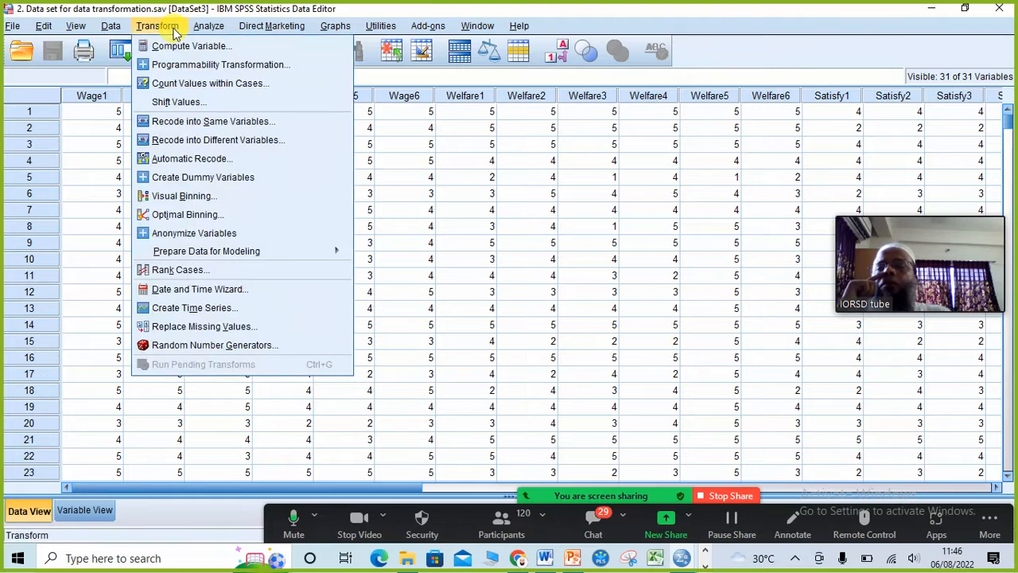
click(213, 48)
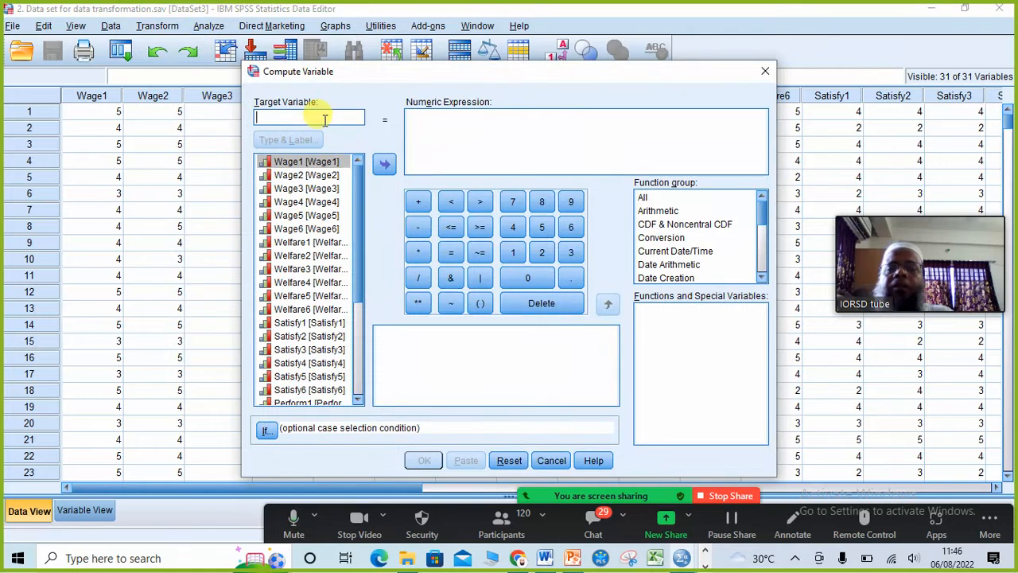
drag(554, 75, 529, 34)
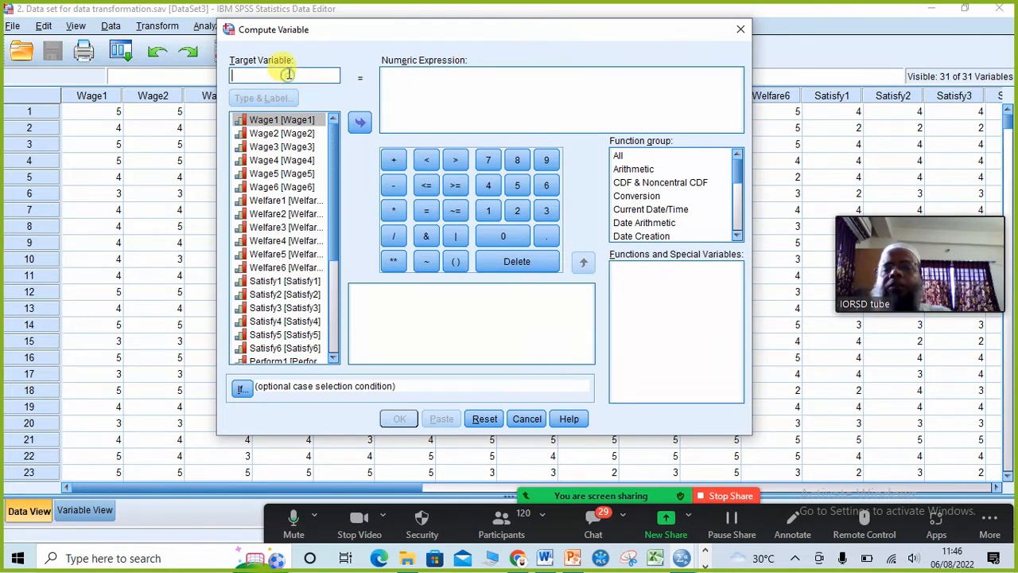
text(Wage)
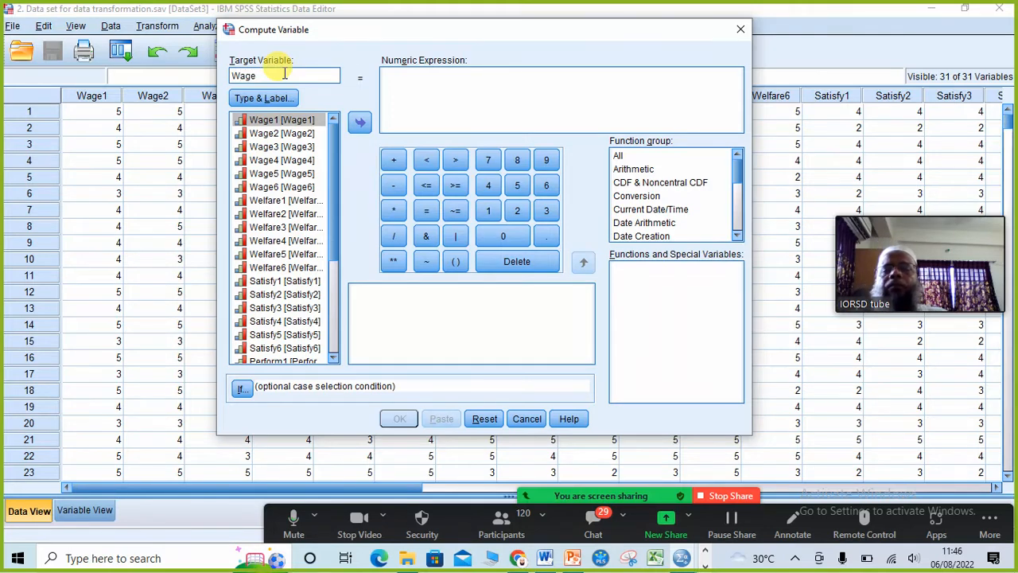
- Insert the Mean function from the Statistical group into the numeric expression and clear its placeholder arguments
click(392, 75)
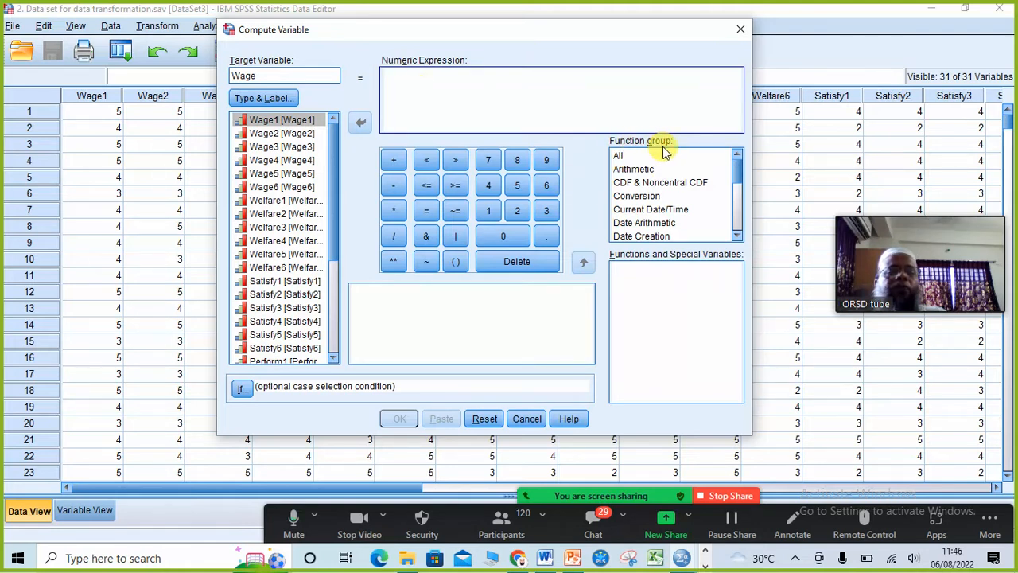
drag(737, 176, 738, 217)
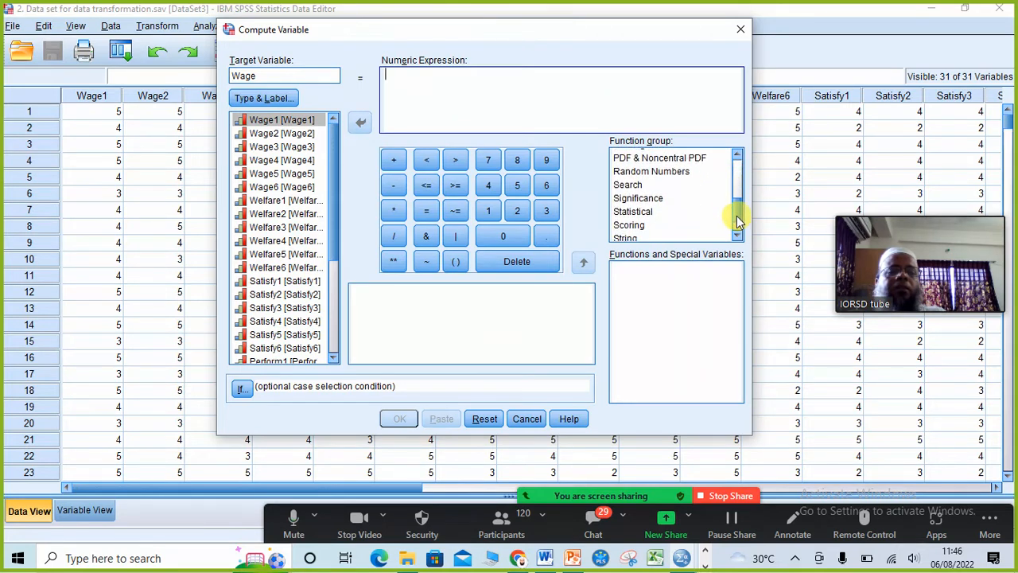
click(641, 213)
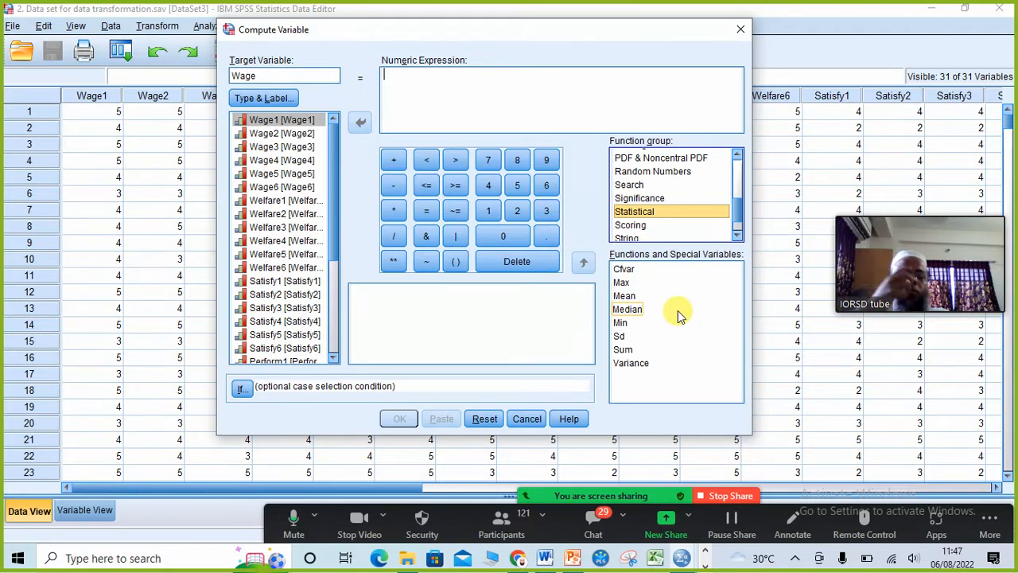
double_click(630, 301)
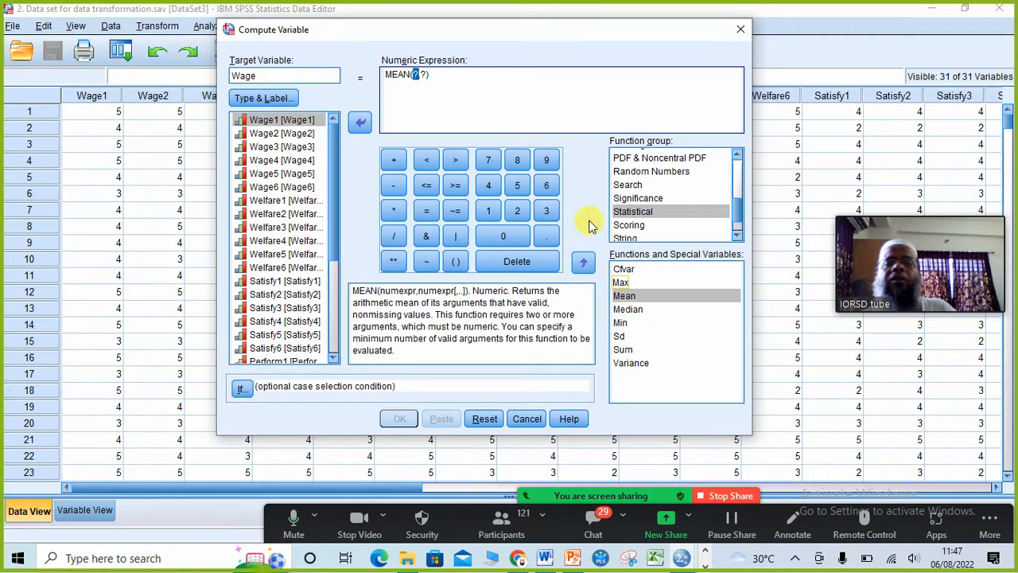
click(424, 73)
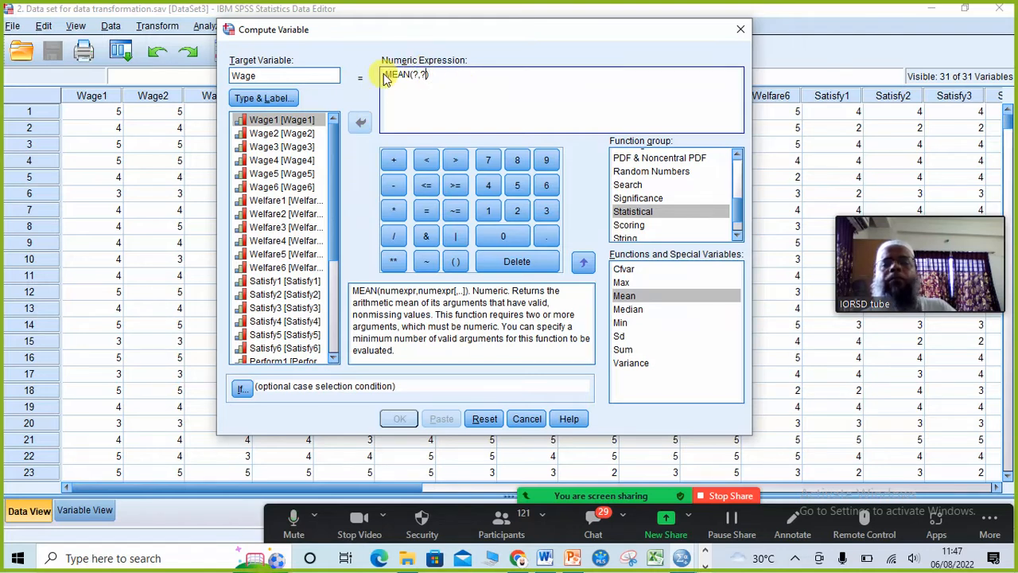
key(BackSpace)
key(BackSpace)
key(BackSpace)
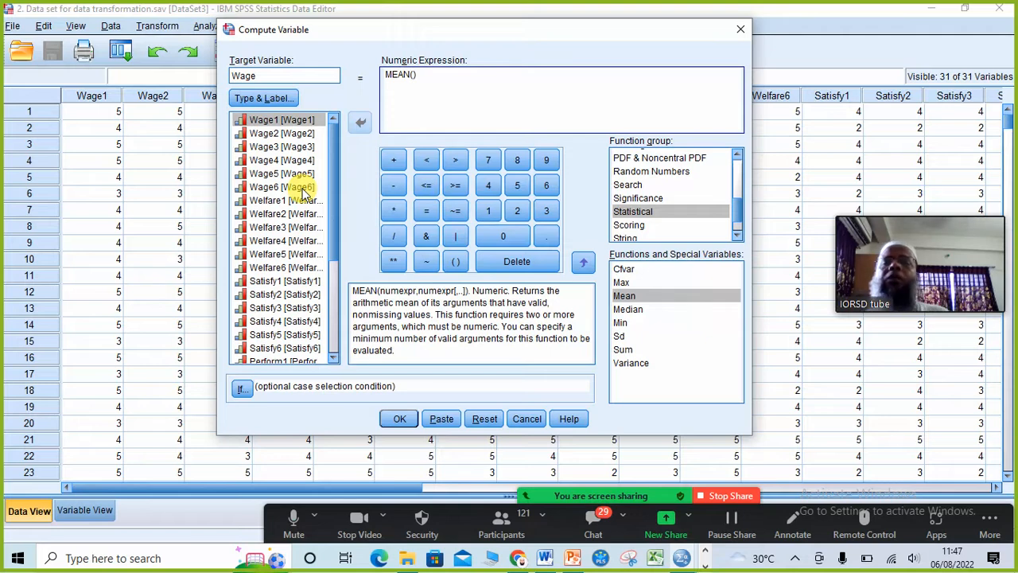
- Add Wage1 through Wage6 as comma-separated arguments of the MEAN function and run the computation
double_click(311, 125)
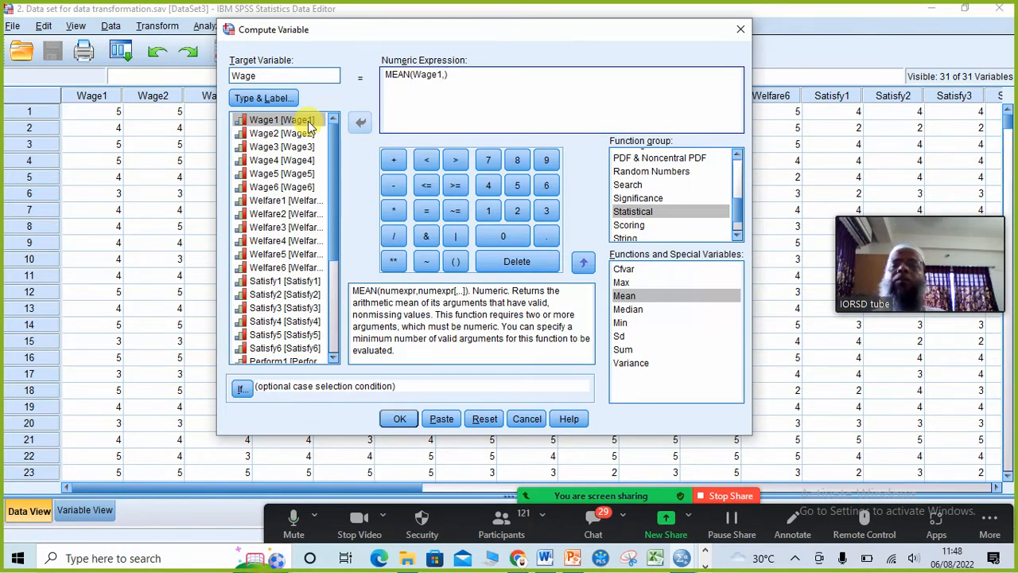
double_click(294, 135)
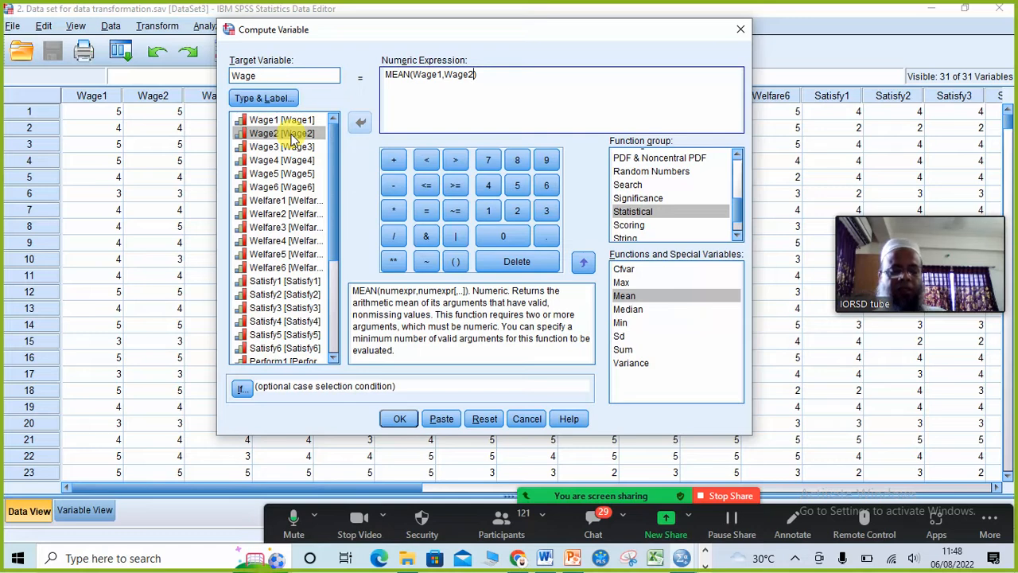
text(,)
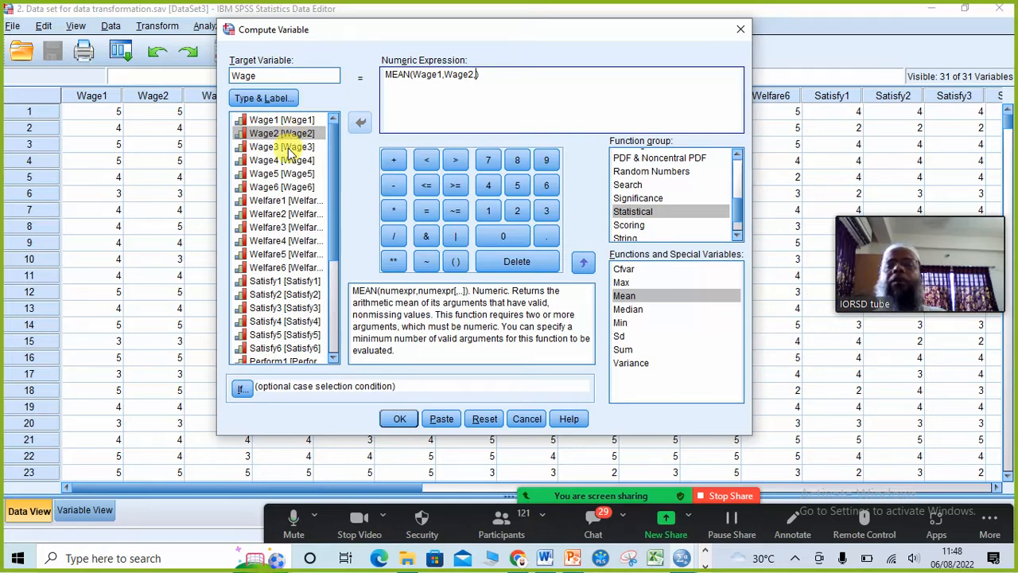
double_click(288, 147)
text(,)
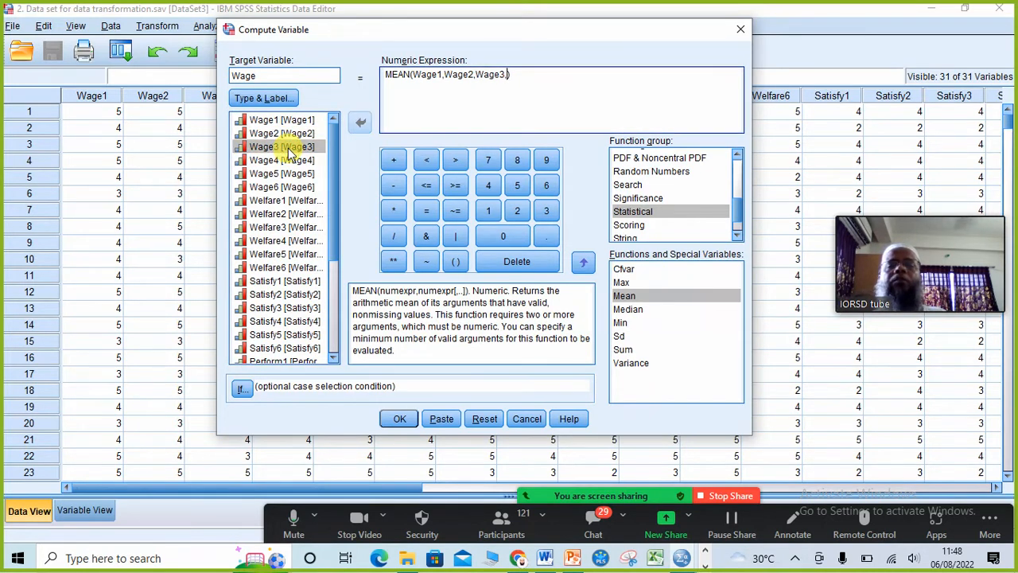
click(289, 162)
double_click(289, 161)
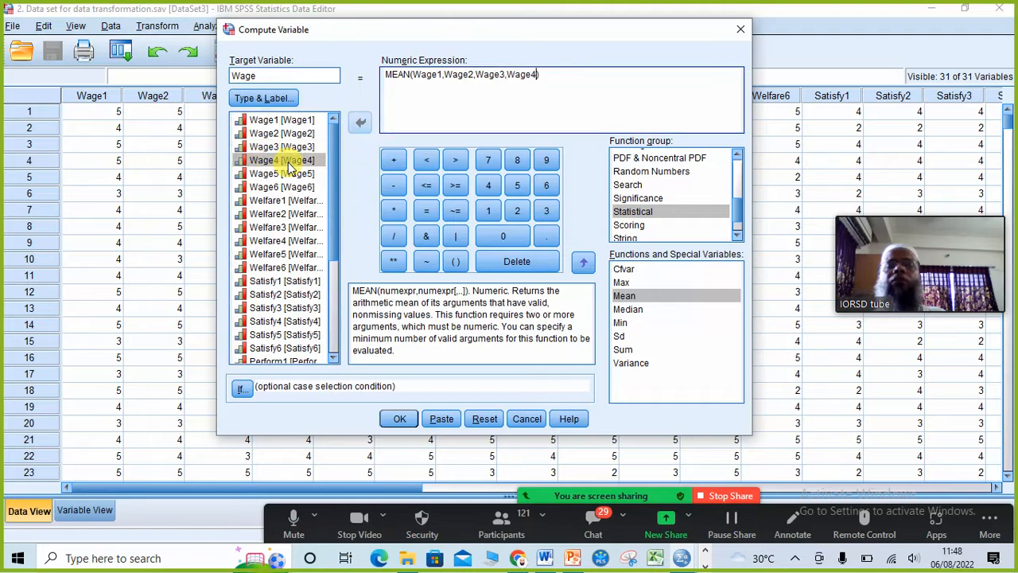
text(,)
click(285, 177)
double_click(285, 177)
text(,Wage5,)
double_click(283, 189)
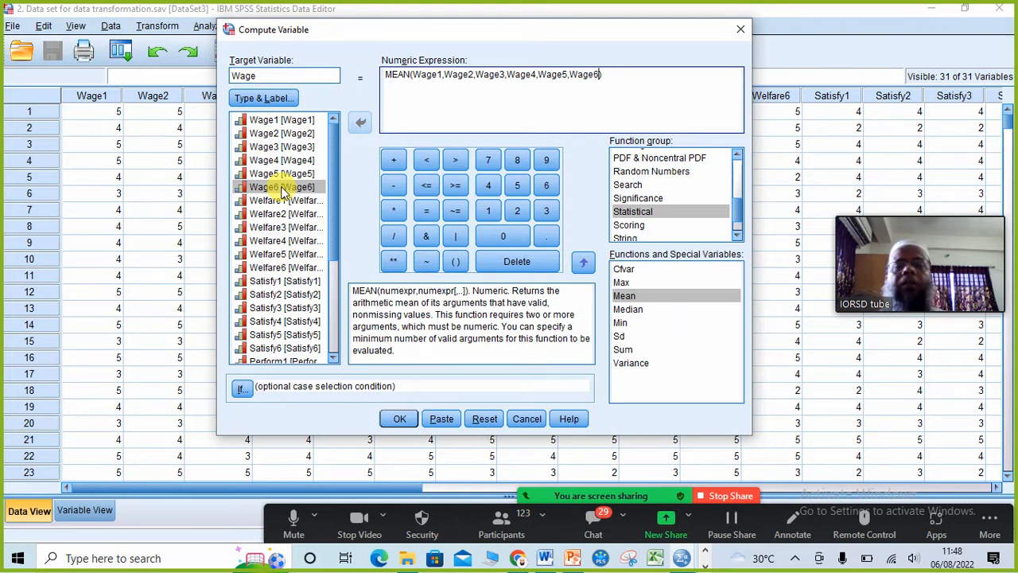
click(400, 419)
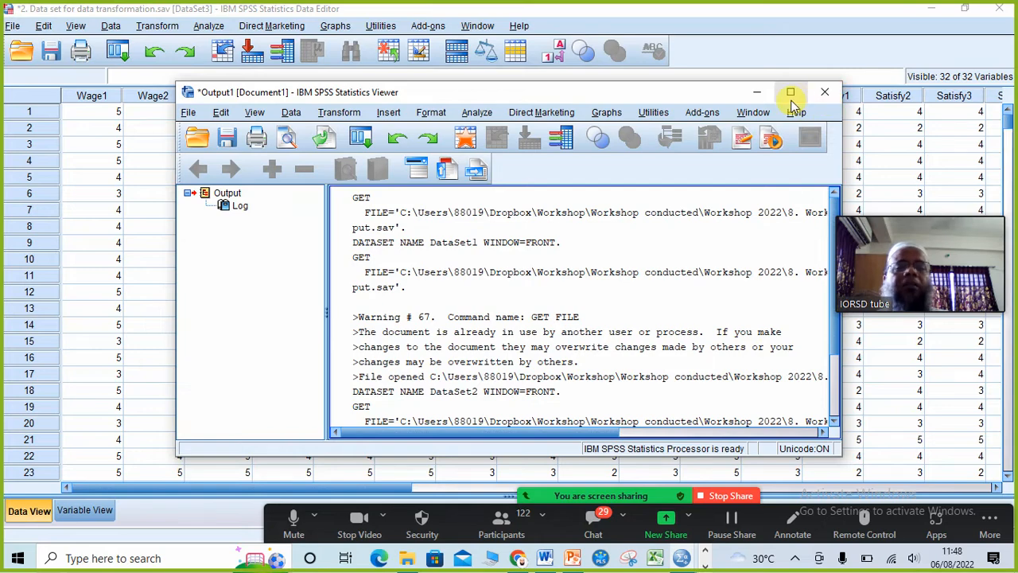
- Put the output window away and review the computed Wage variable in Data View and in Variable View
click(791, 93)
click(932, 11)
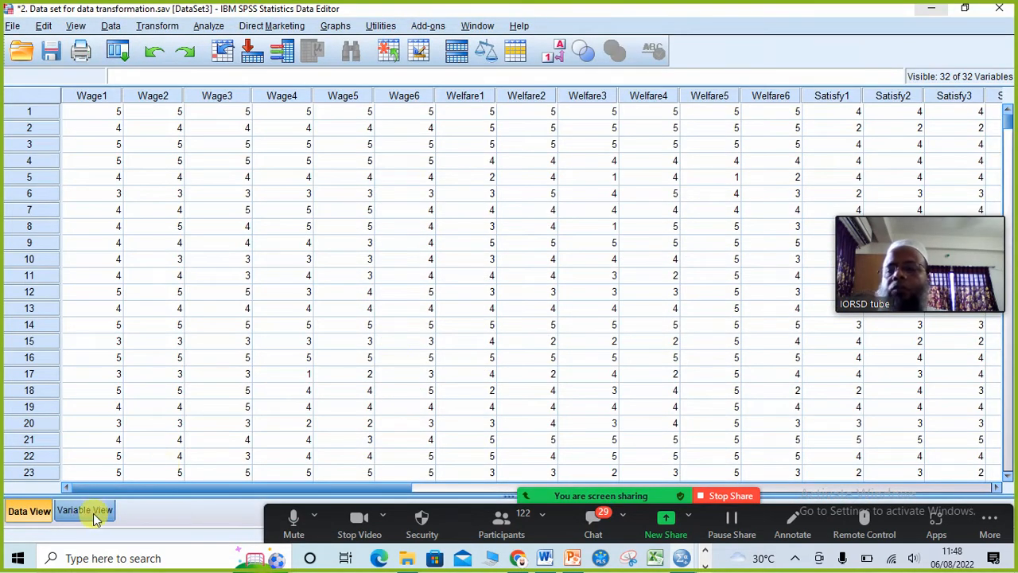
drag(175, 493, 744, 511)
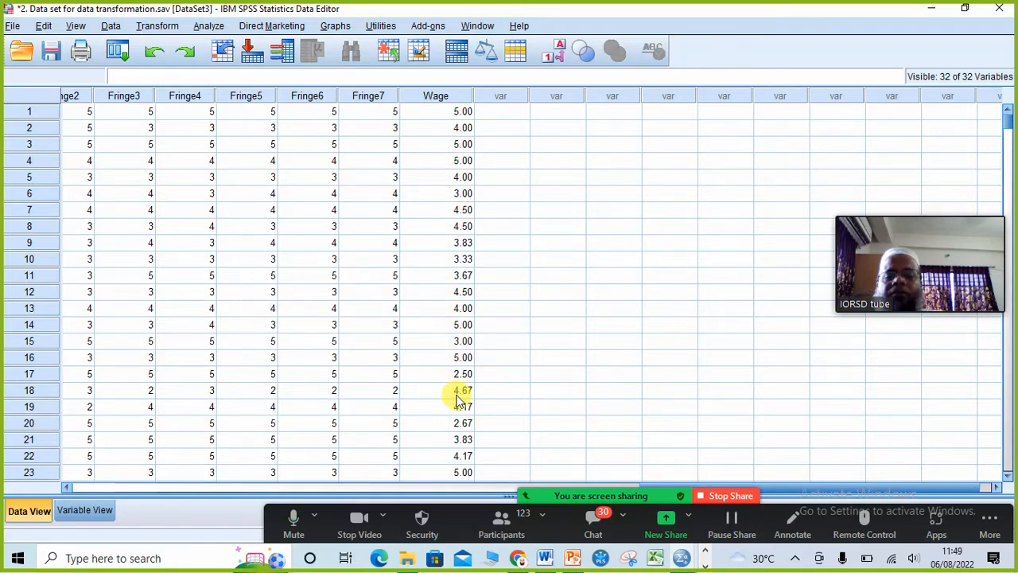
click(94, 513)
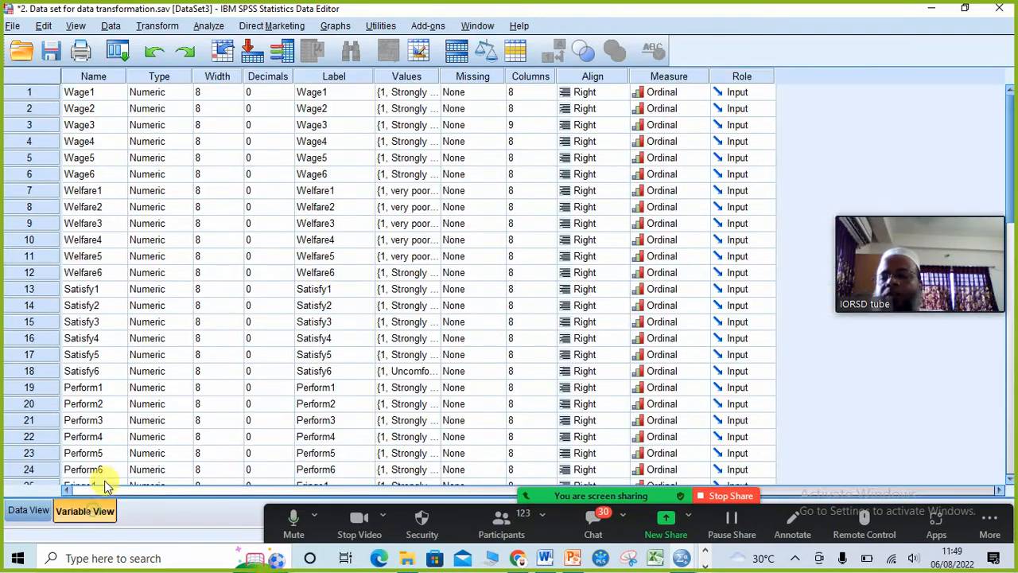
scroll(197, 308, down, 9)
scroll(197, 308, up, 2)
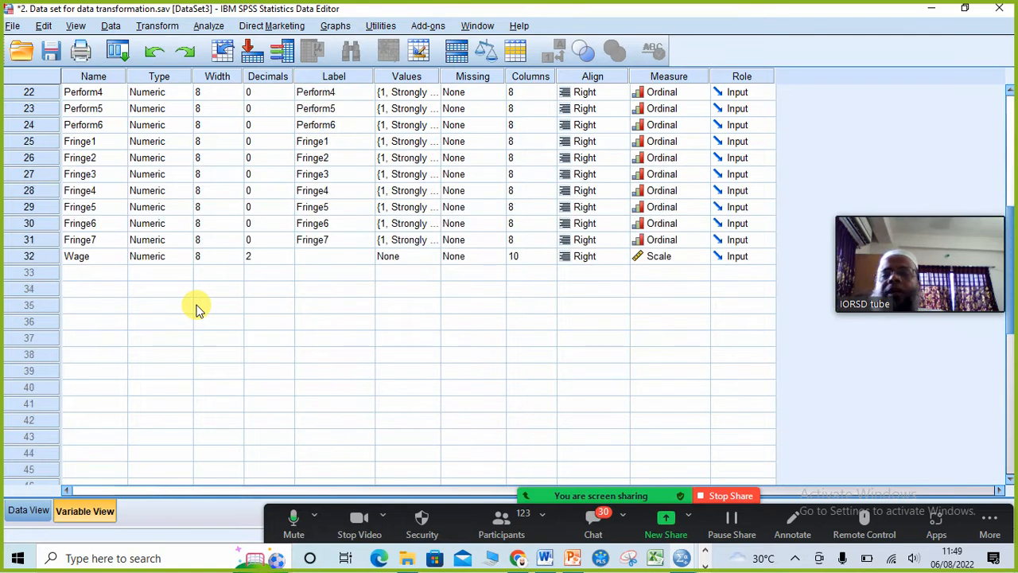
click(95, 257)
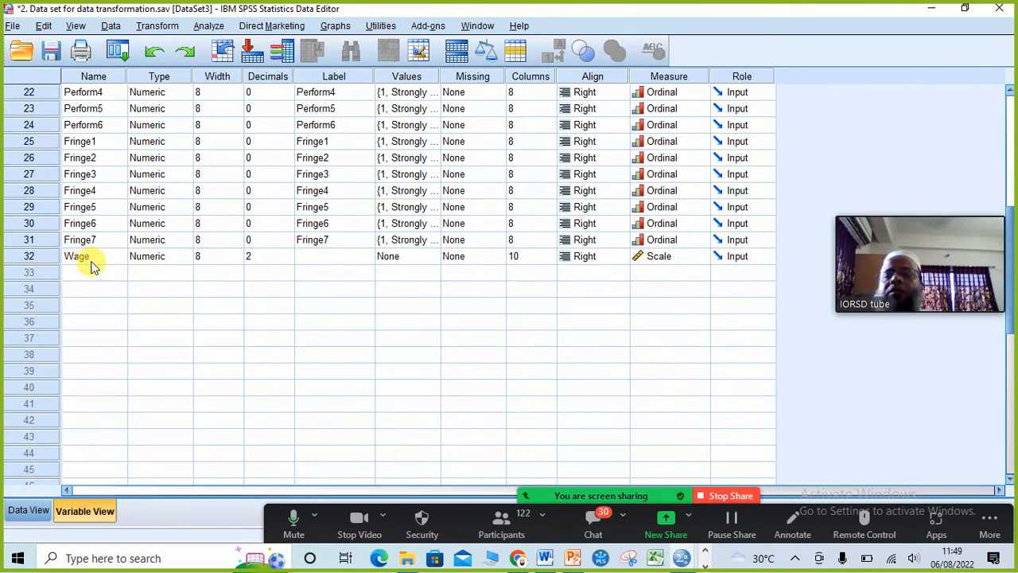
click(141, 265)
click(102, 265)
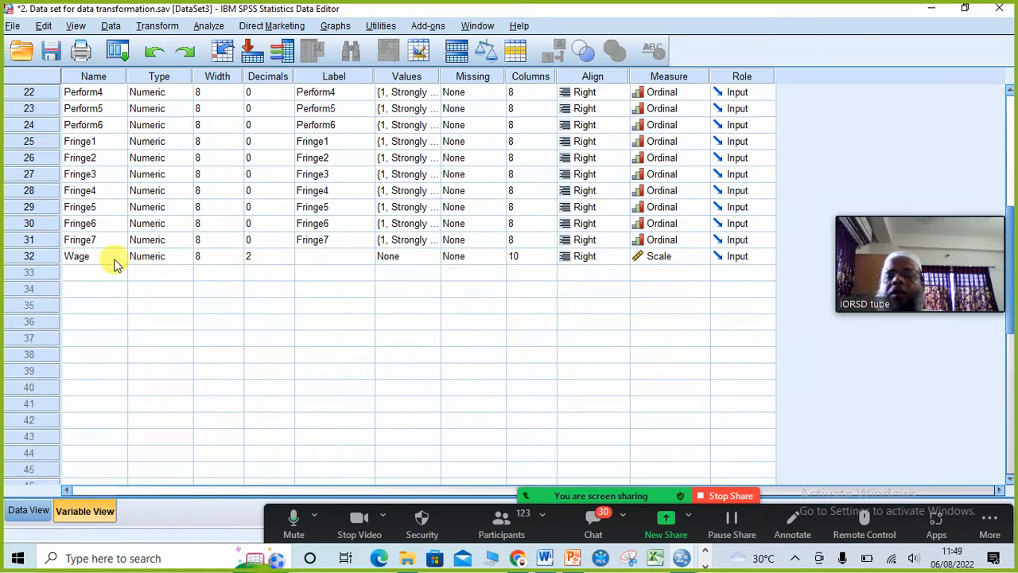
- Compare the Wage1 to Wage6 item scores with the computed Wage column in Data View
click(30, 509)
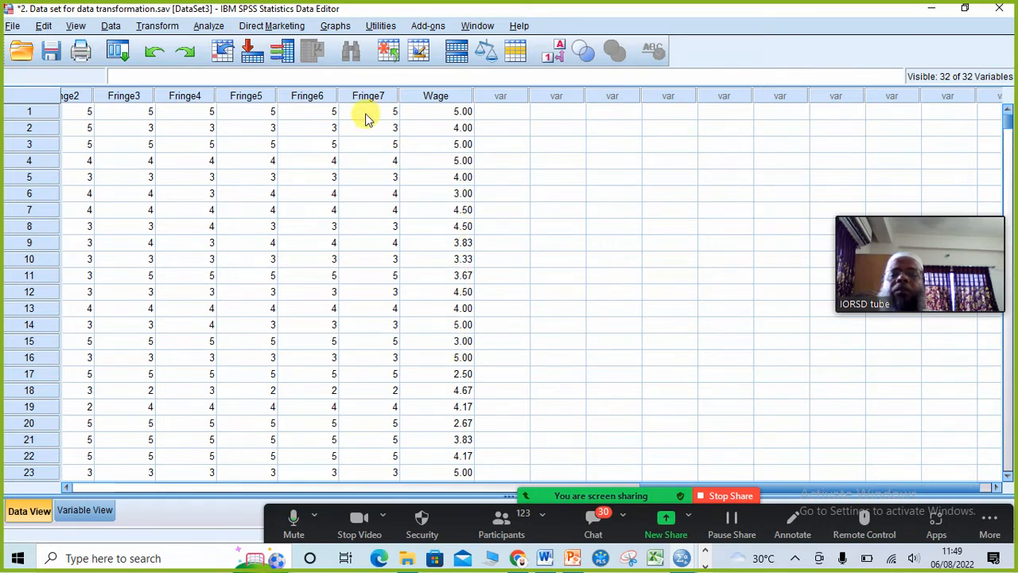
drag(864, 489, 273, 518)
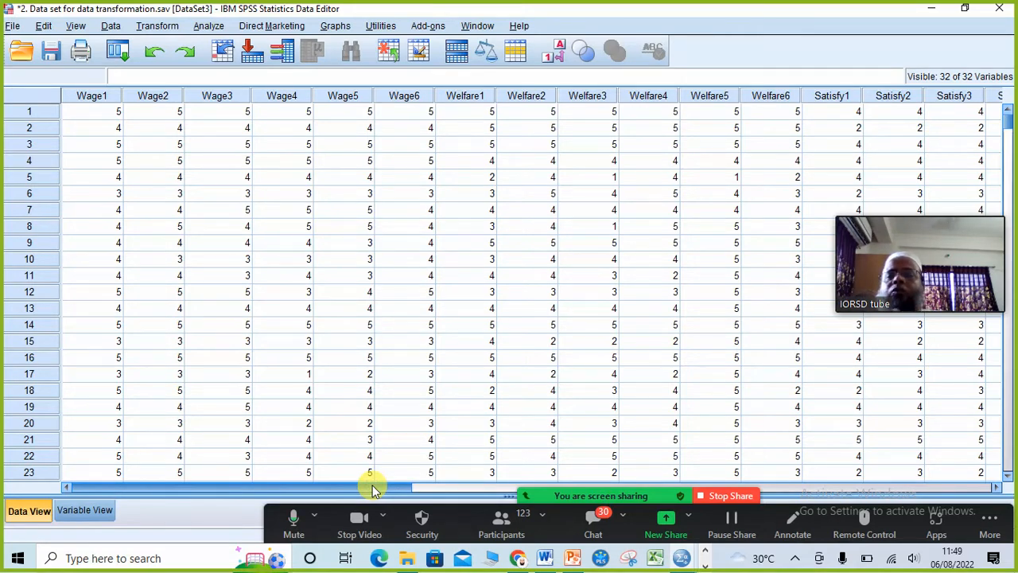
drag(374, 487, 163, 486)
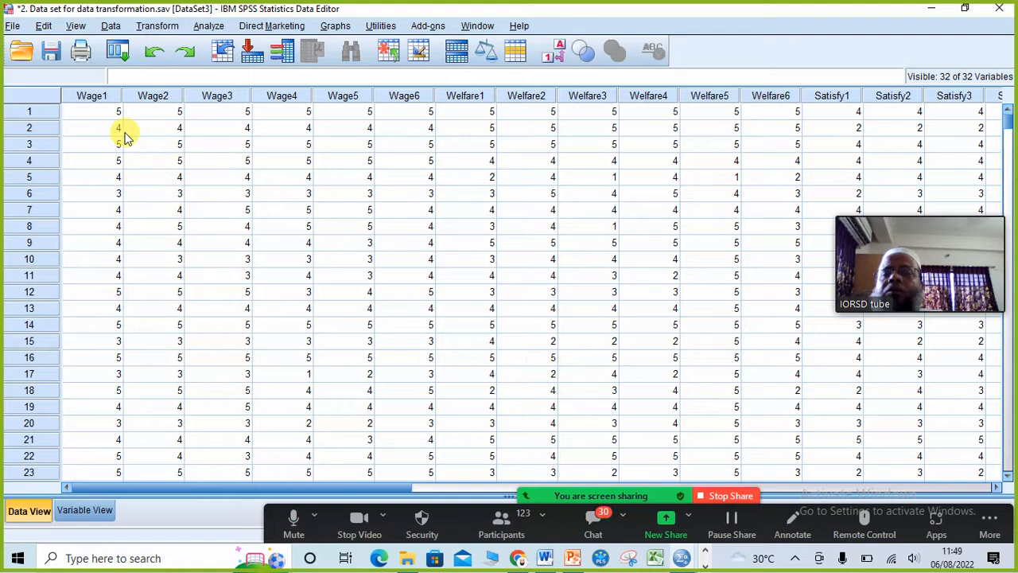
drag(212, 487, 829, 495)
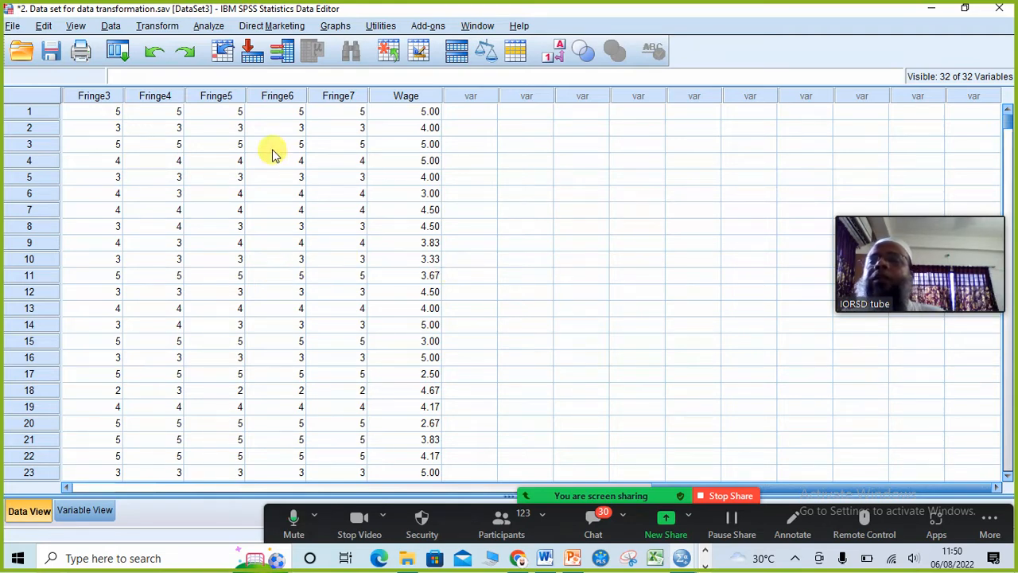
- Start another Compute Variable operation and name its target variable Welfare
click(152, 30)
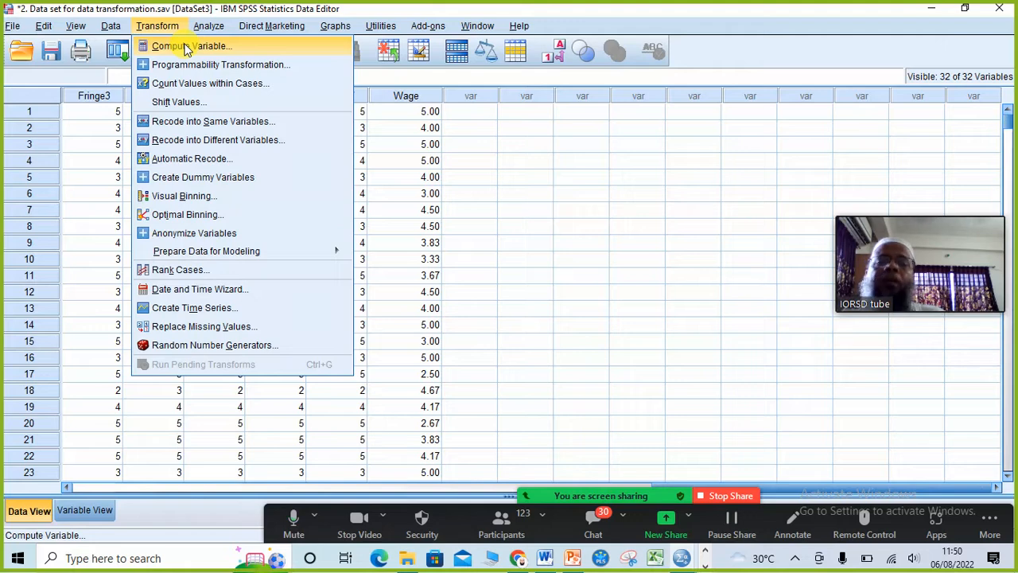
click(718, 30)
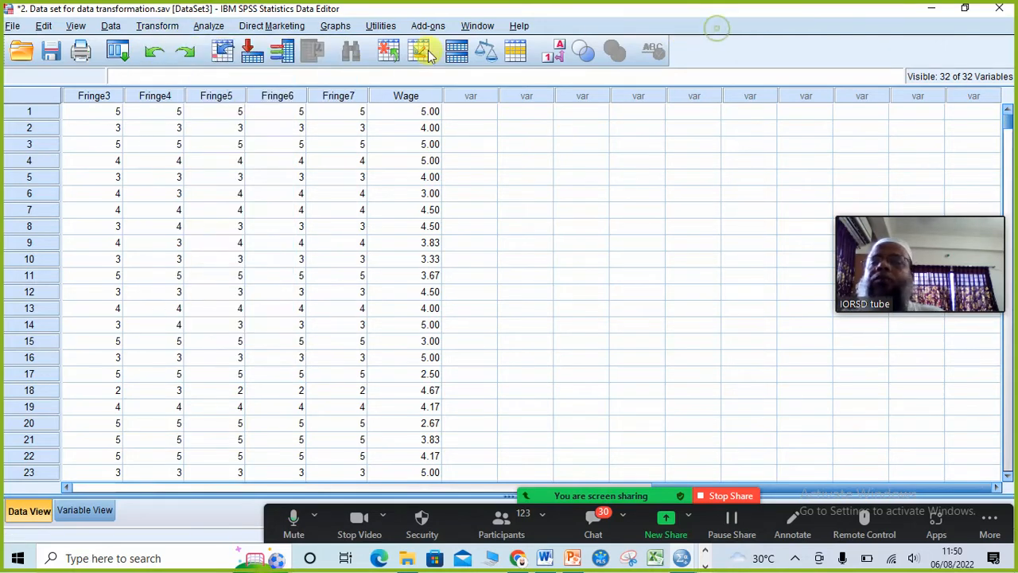
click(118, 51)
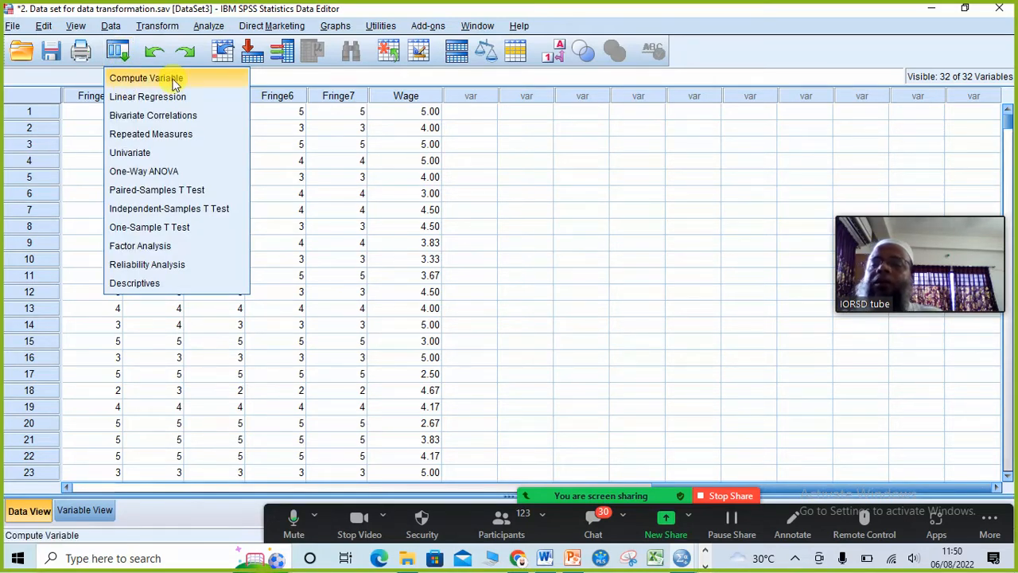
click(164, 30)
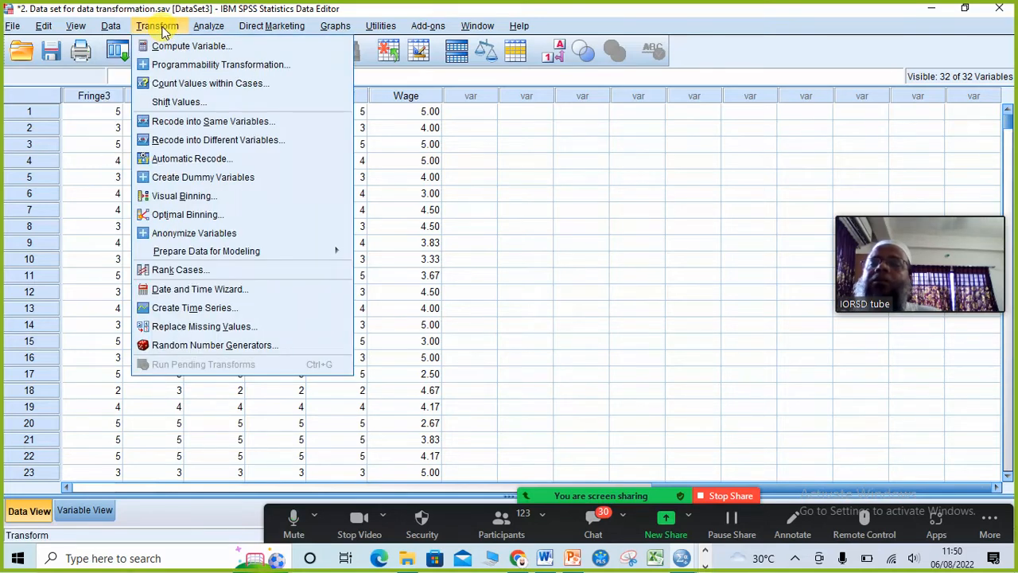
click(205, 52)
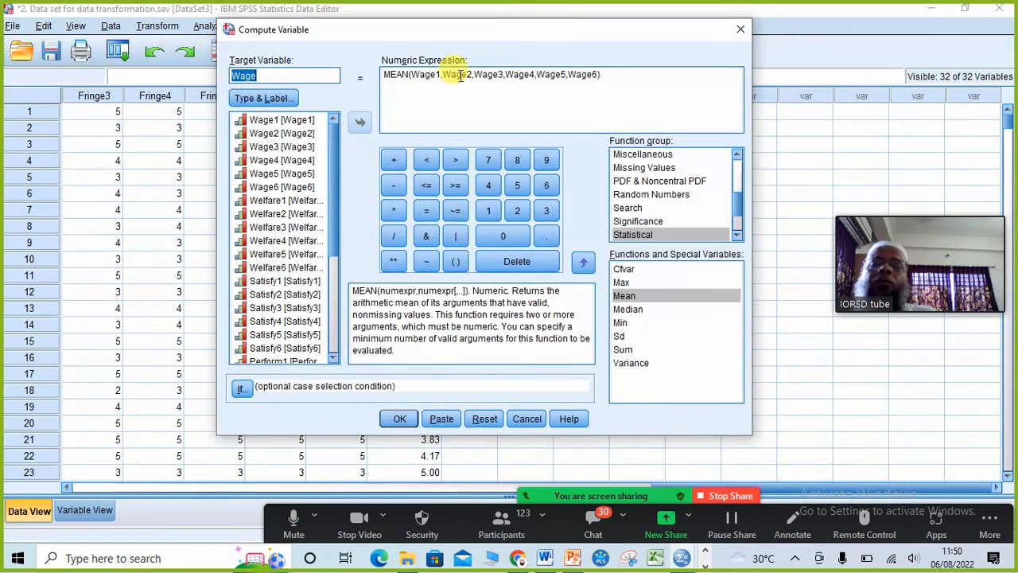
click(292, 76)
drag(276, 76, 230, 73)
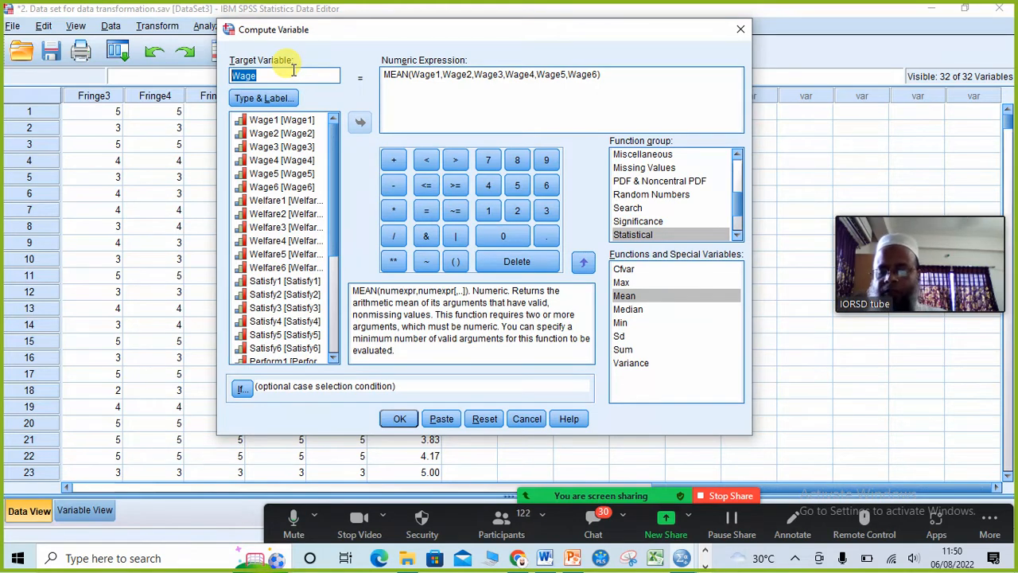
text(e)
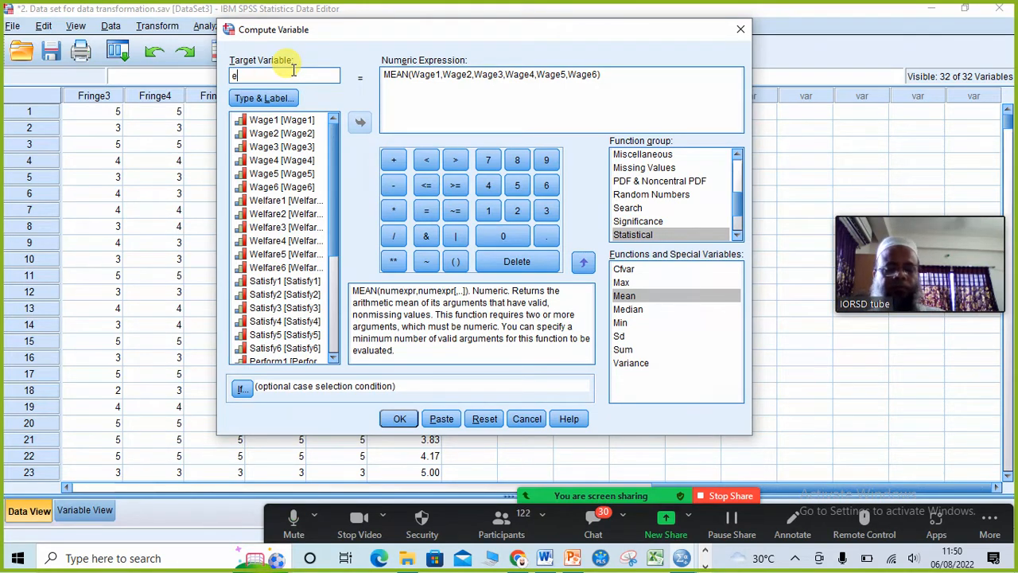
key(BackSpace)
text(Welfare)
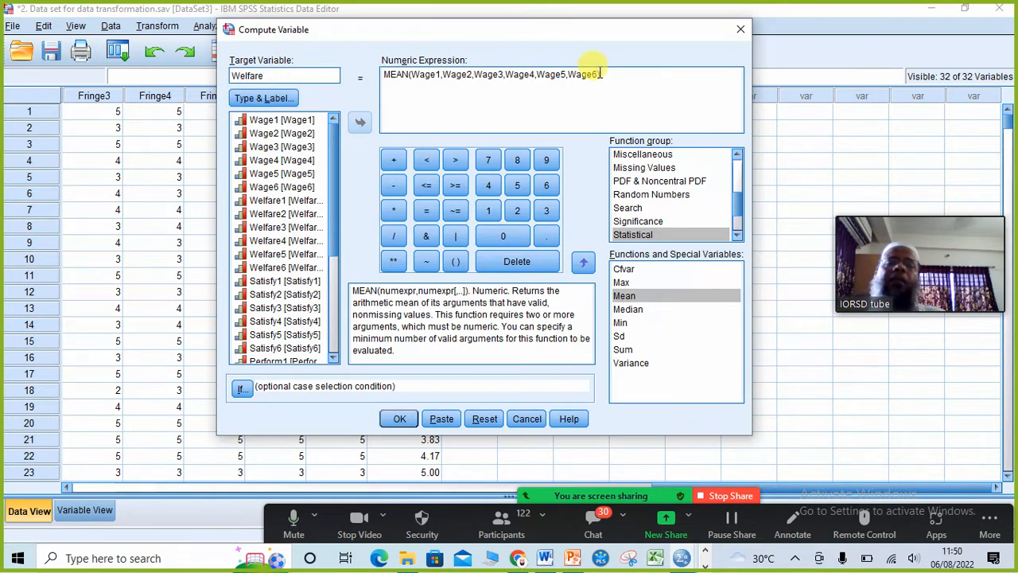
- Replace the Wage items in the MEAN function with Welfare1, Welfare2 and Welfare3 as comma-separated arguments
drag(597, 74, 413, 74)
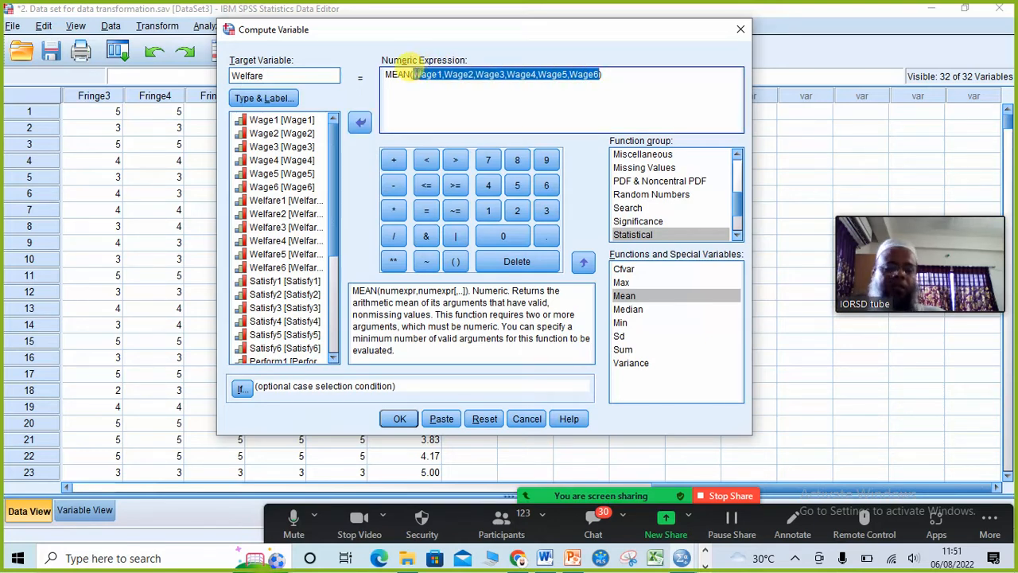
key(Delete)
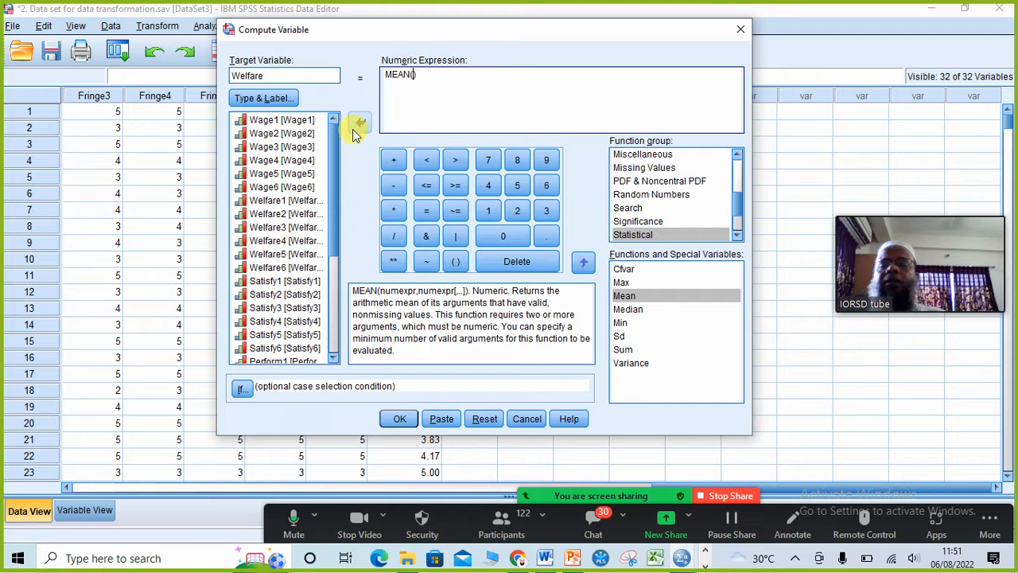
click(296, 205)
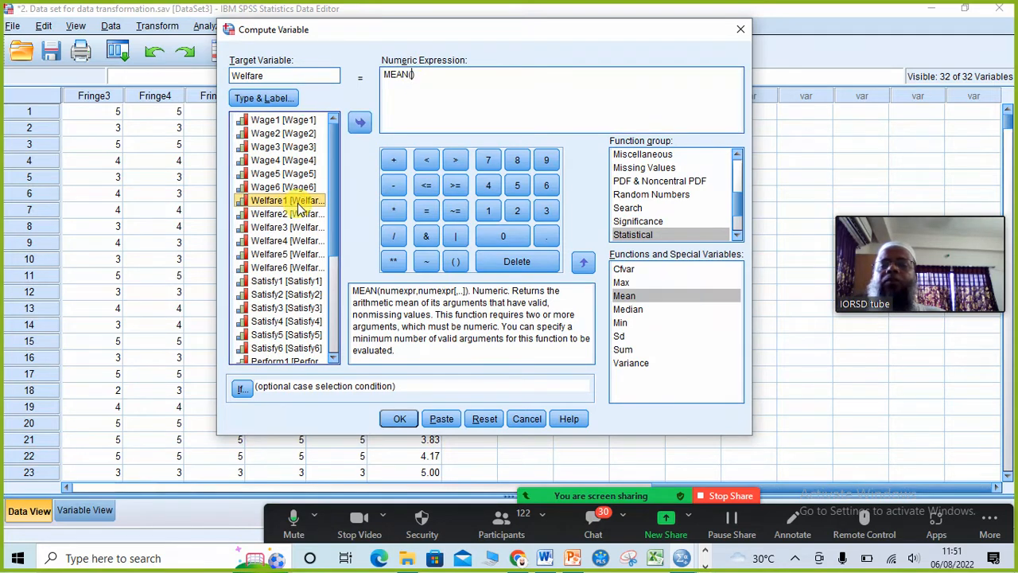
double_click(298, 206)
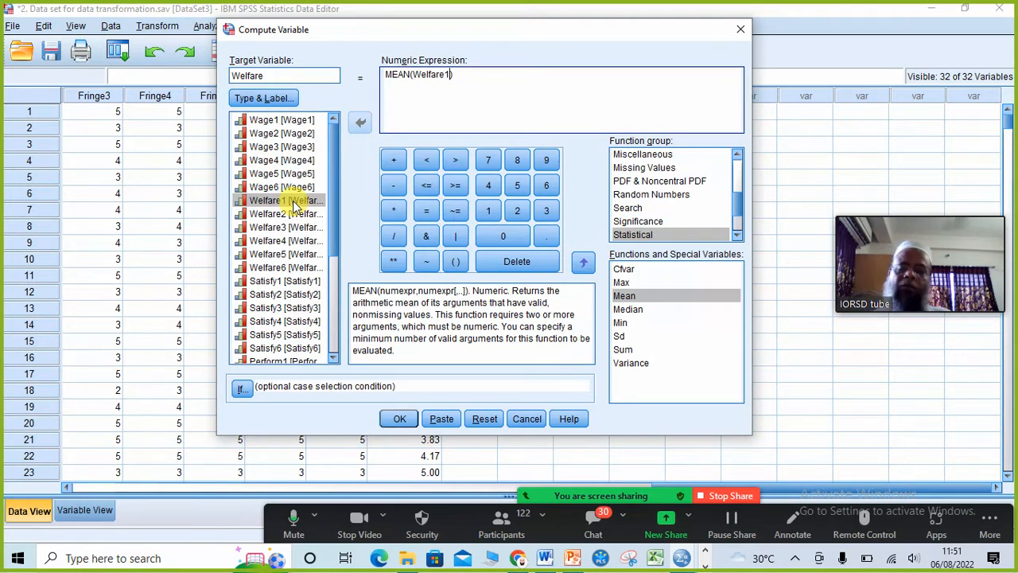
text(,Welfare2,)
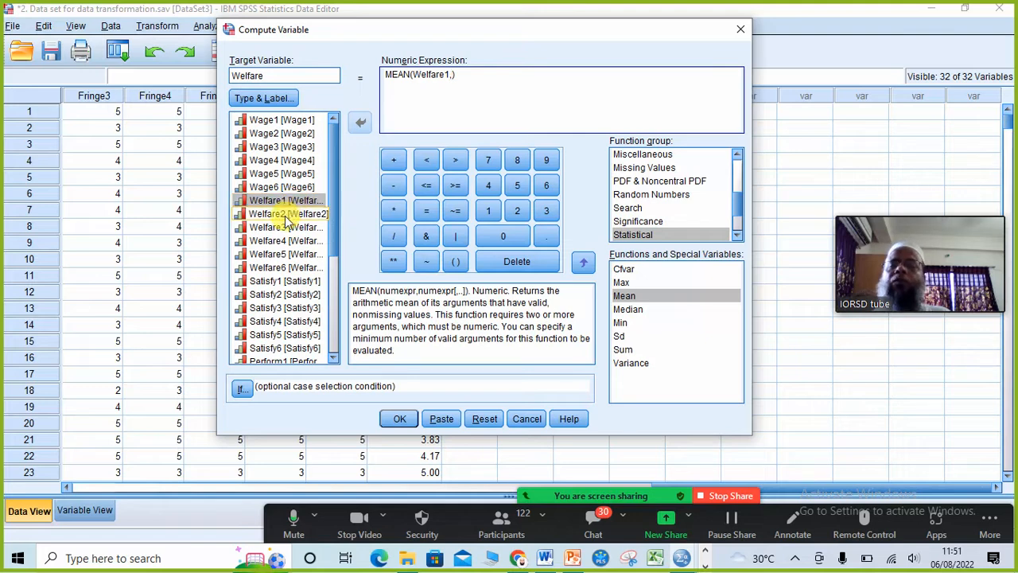
double_click(287, 214)
text(,Welfare3,)
double_click(287, 229)
text(,Welfare3,)
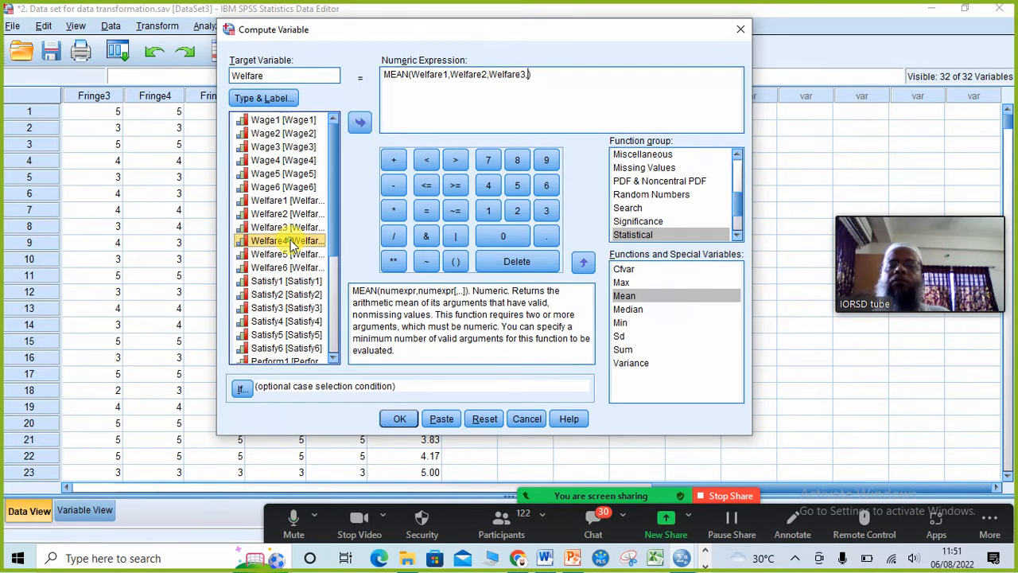
- Add Welfare4, Welfare5 and Welfare6 to the MEAN function's arguments and run the Welfare computation
double_click(287, 240)
text(,)
double_click(286, 254)
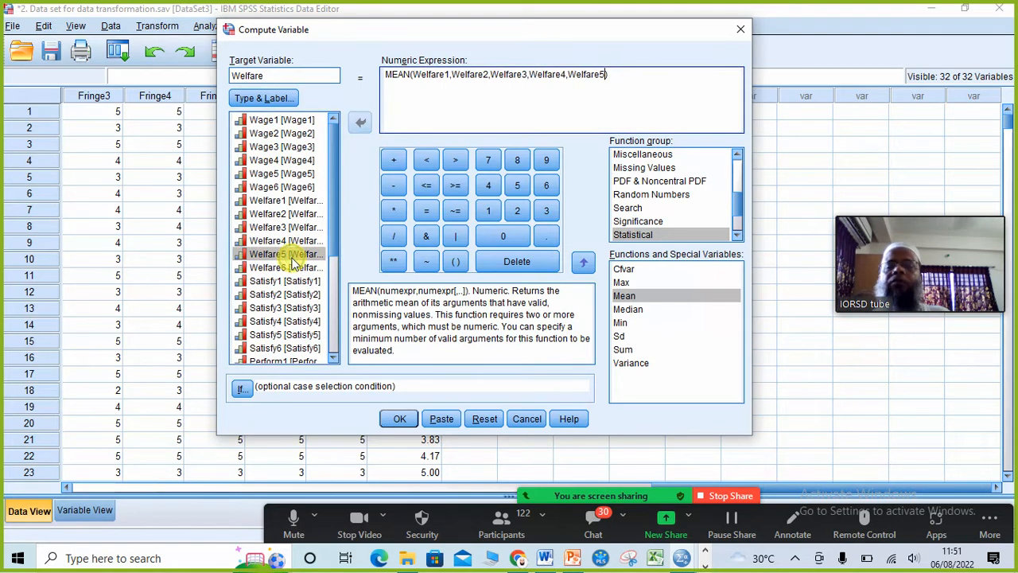
text(,)
double_click(287, 267)
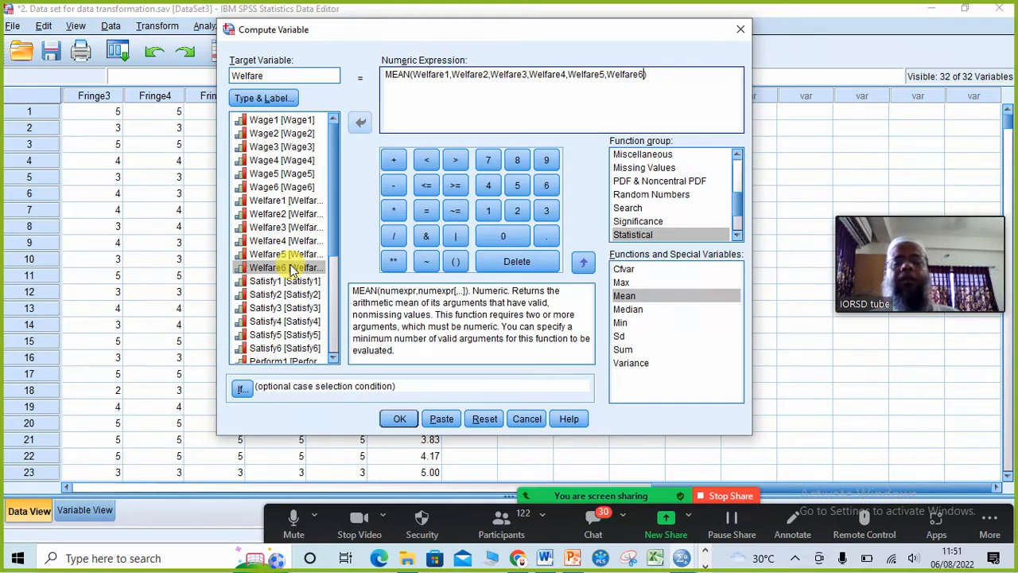
click(400, 418)
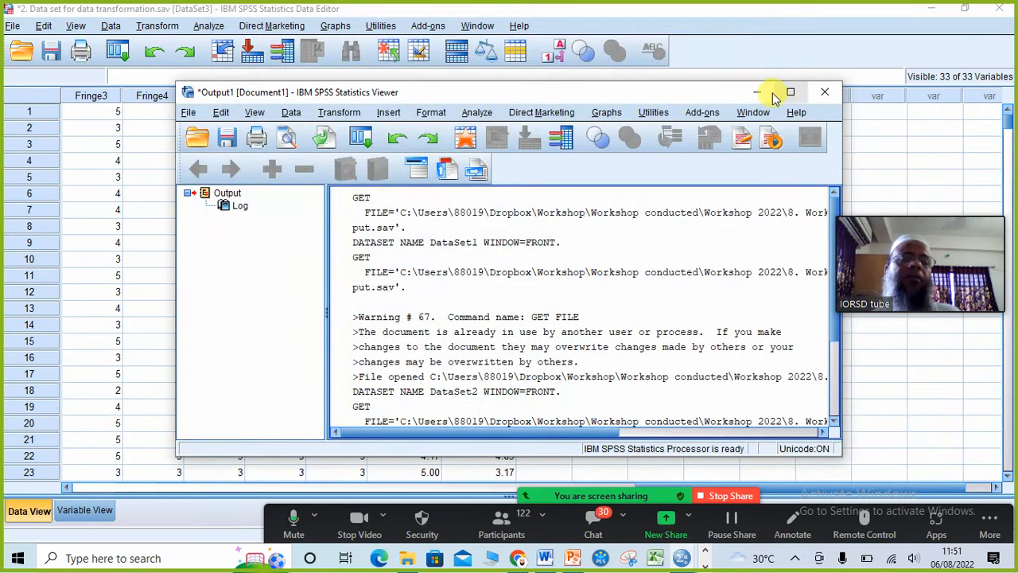
click(762, 92)
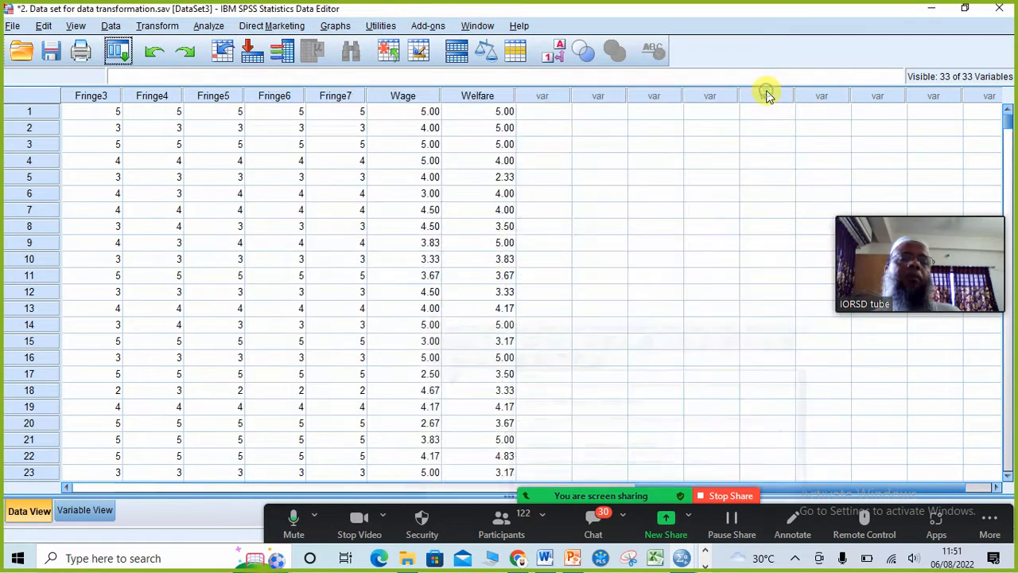
- Stop sharing the screen in the Zoom meeting and adjust the sharing options so that a participant can share
click(712, 495)
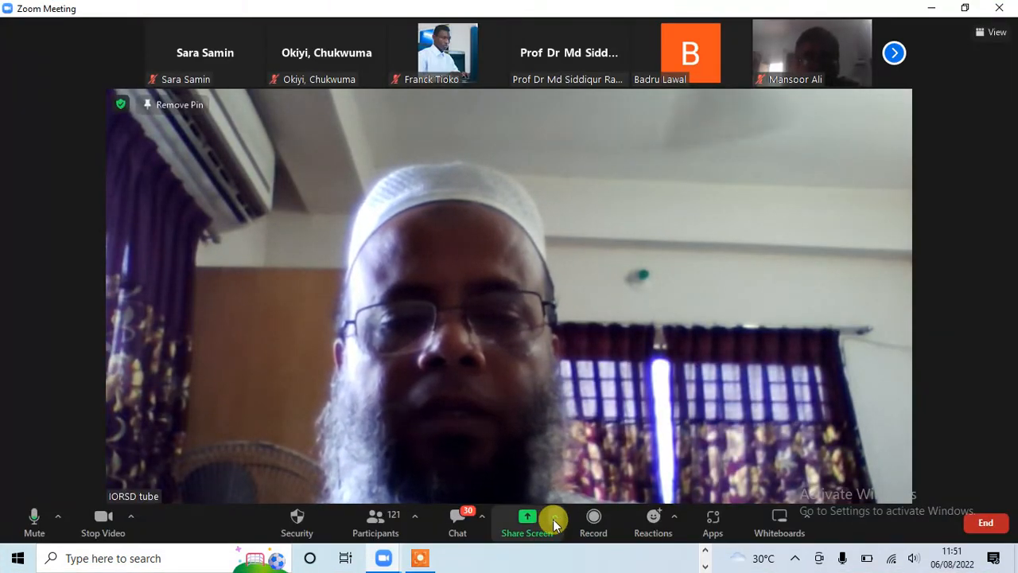
click(554, 518)
click(604, 459)
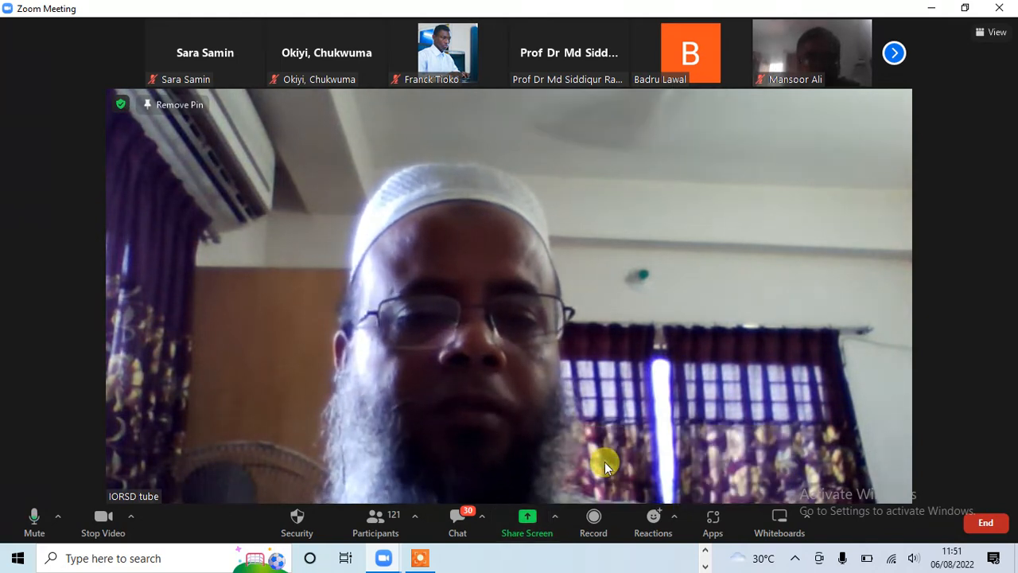
click(556, 517)
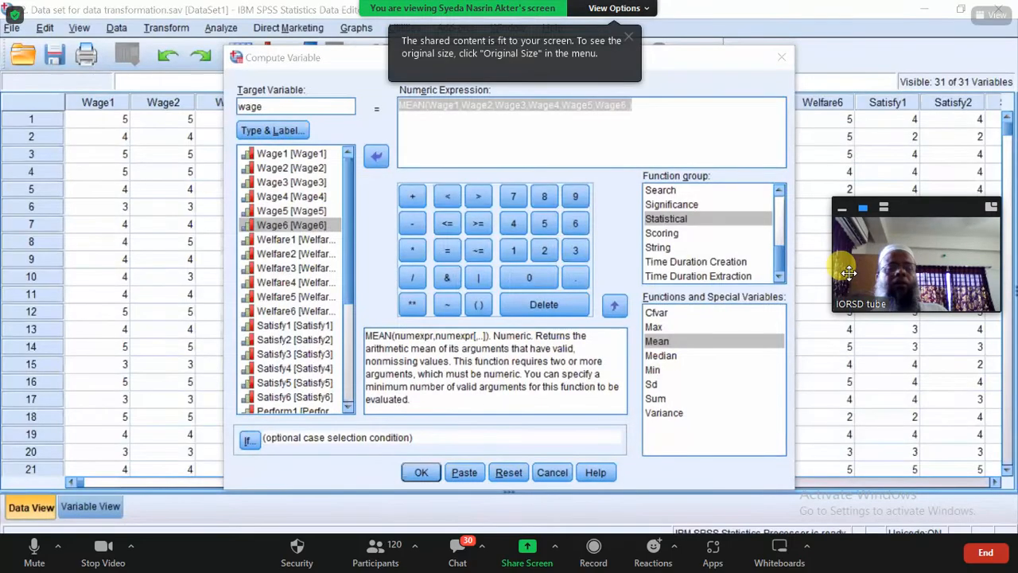
- Check the MEAN expression after Wage6 on the participant's shared screen and run the wage computation there
mouse_move(296, 521)
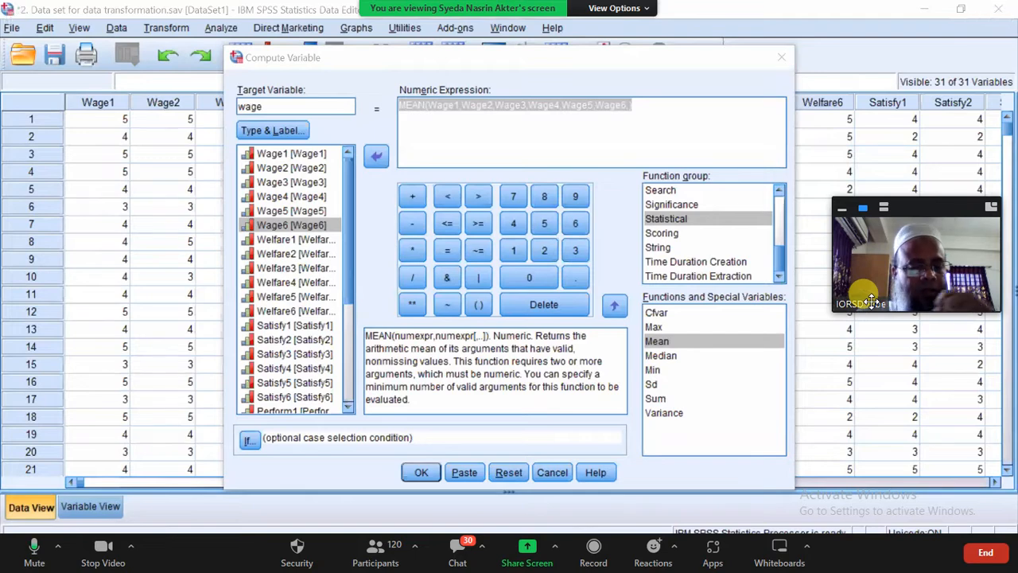
mouse_move(256, 547)
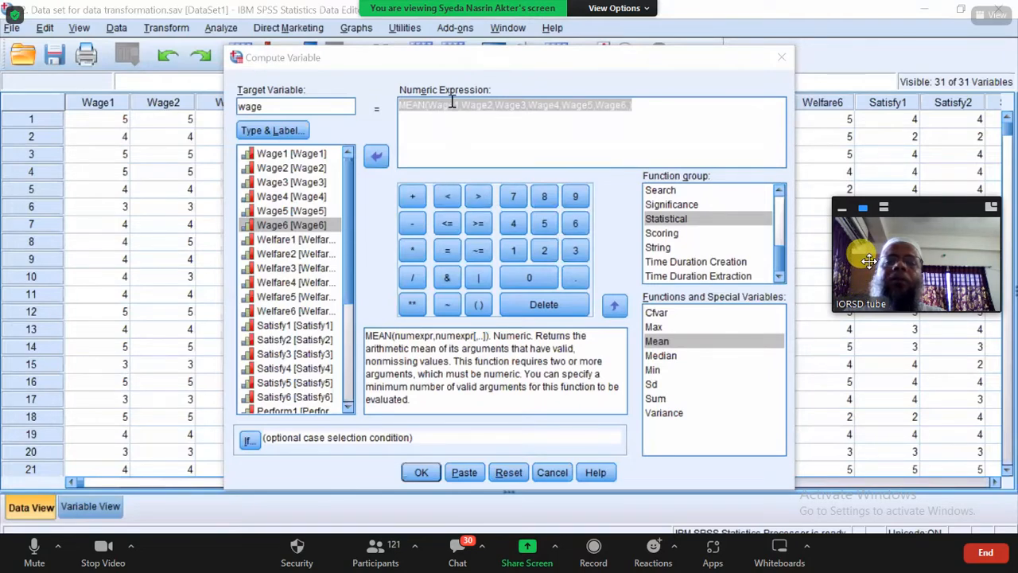
click(629, 107)
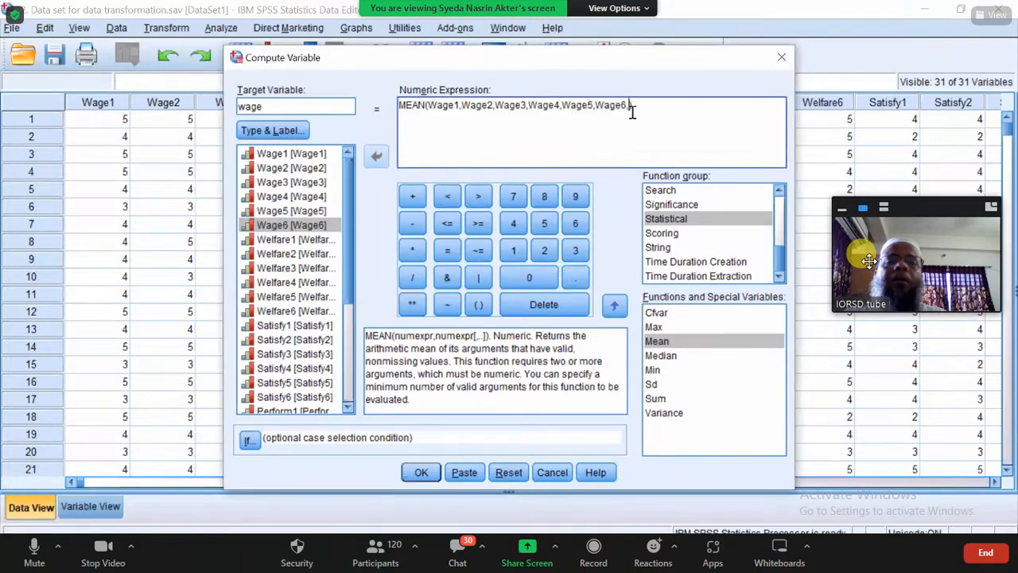
click(422, 472)
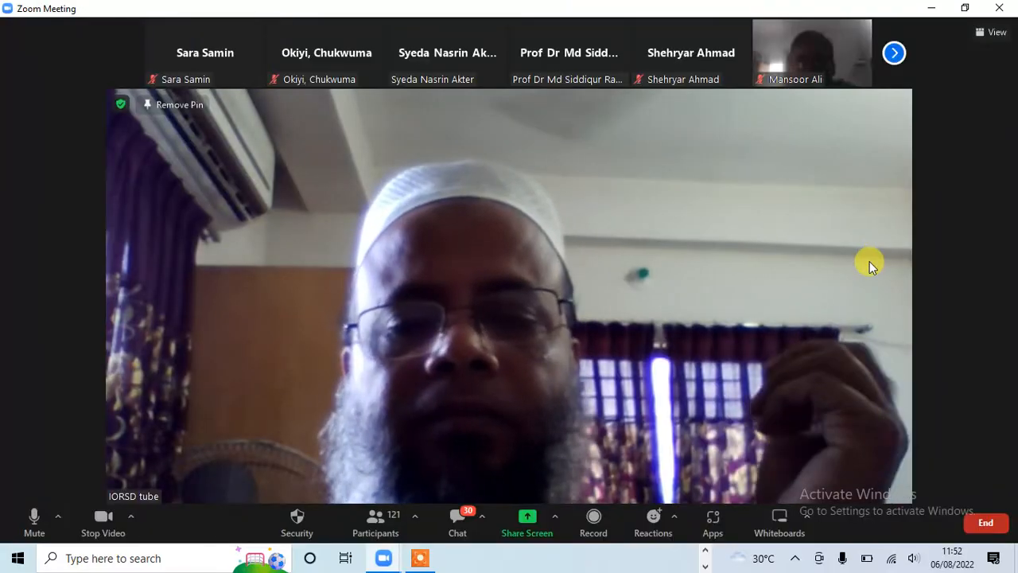
- Share the screen in the Zoom meeting again and return to the SPSS data set
click(521, 517)
click(820, 482)
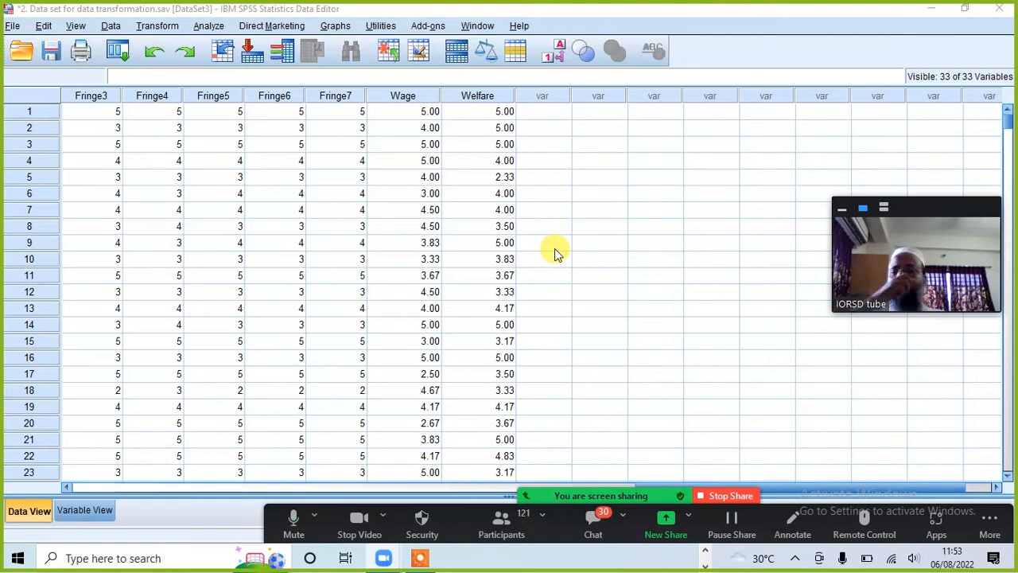
- Start another Compute Variable operation and name its target variable Performance
click(163, 27)
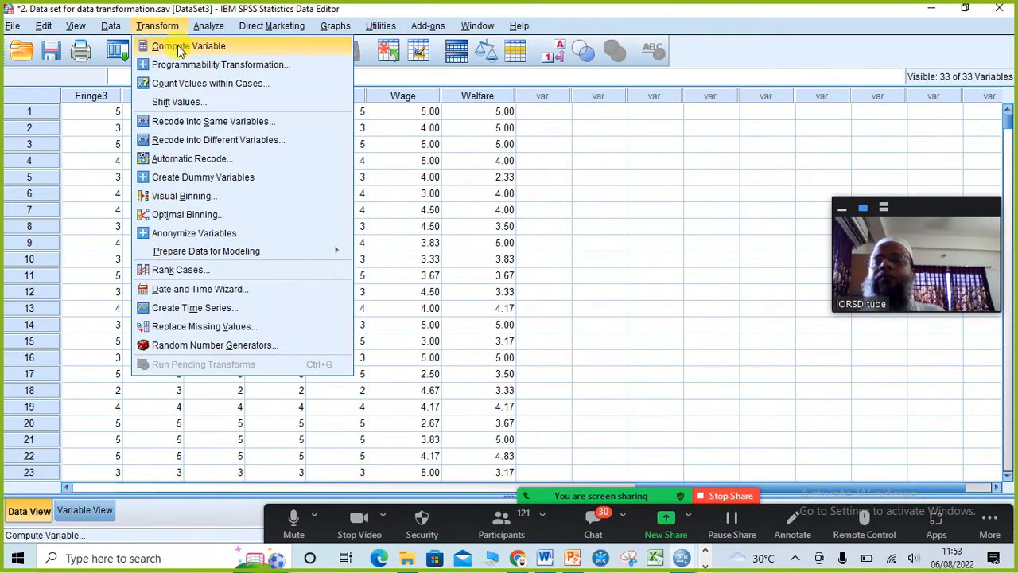
click(176, 46)
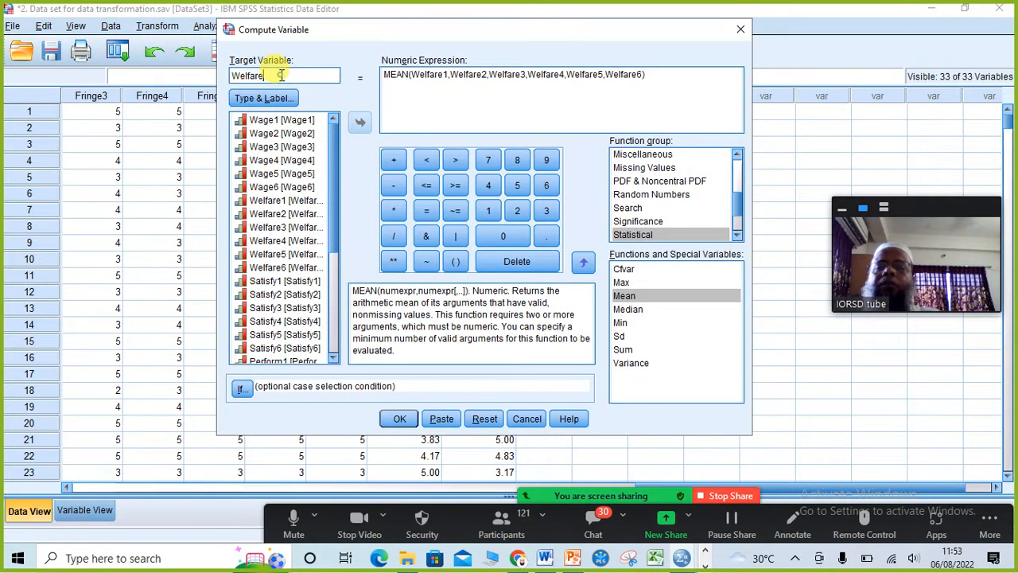
text(Performanc)
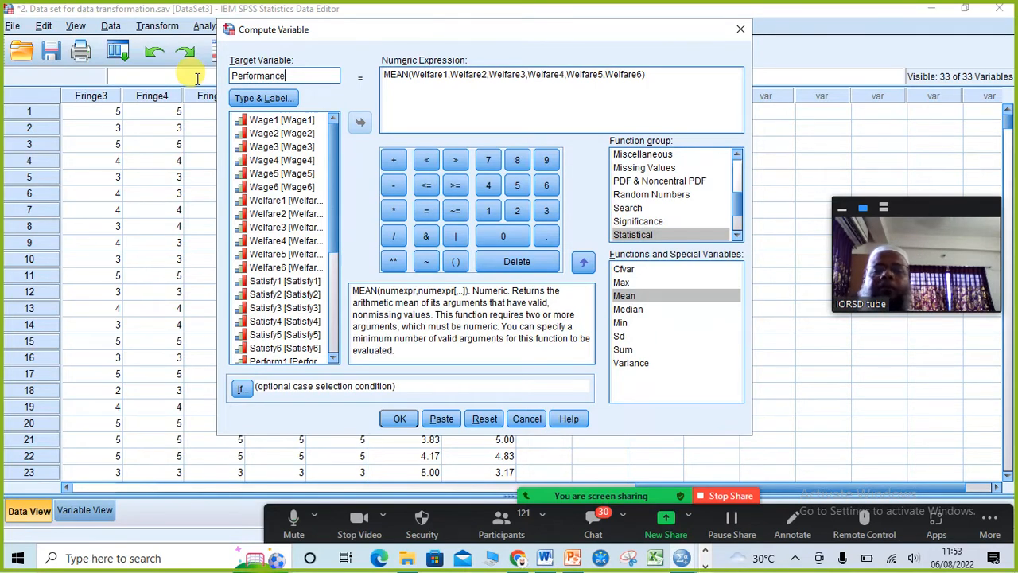
- Replace the Welfare items in the MEAN function with Perform1, Perform2 and Perform3 as comma-separated arguments
drag(334, 163, 329, 234)
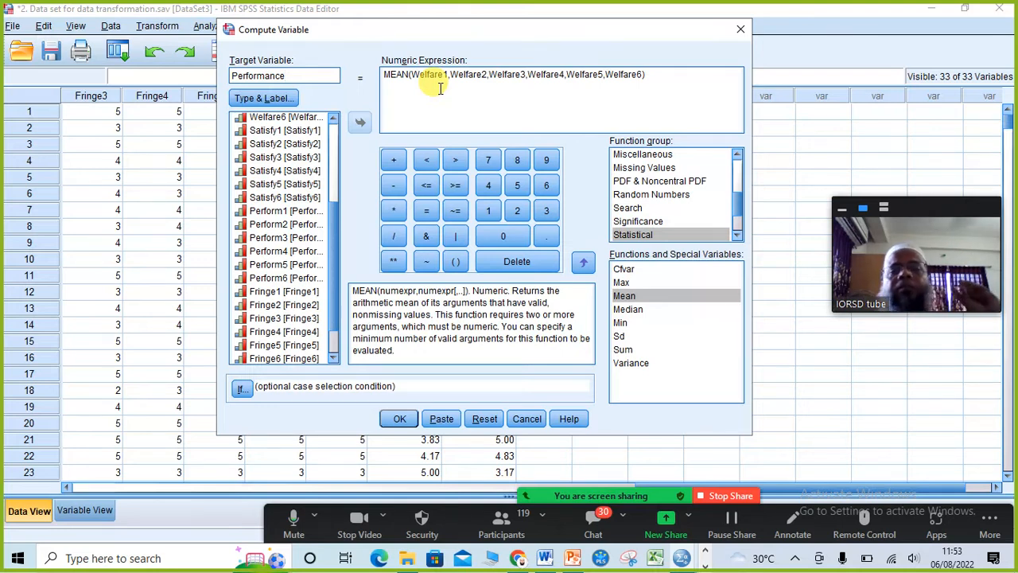
drag(642, 74, 425, 62)
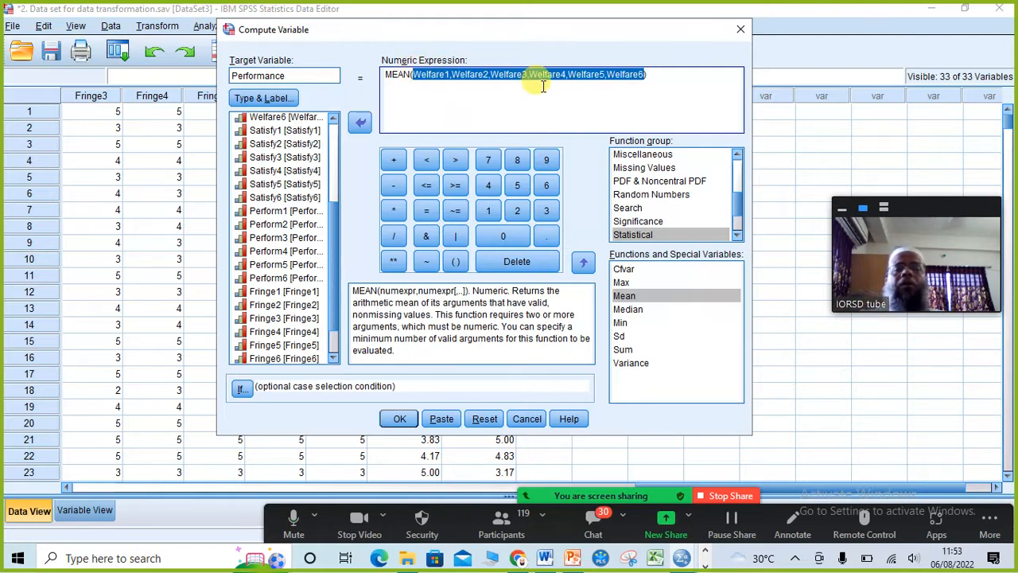
key(Delete)
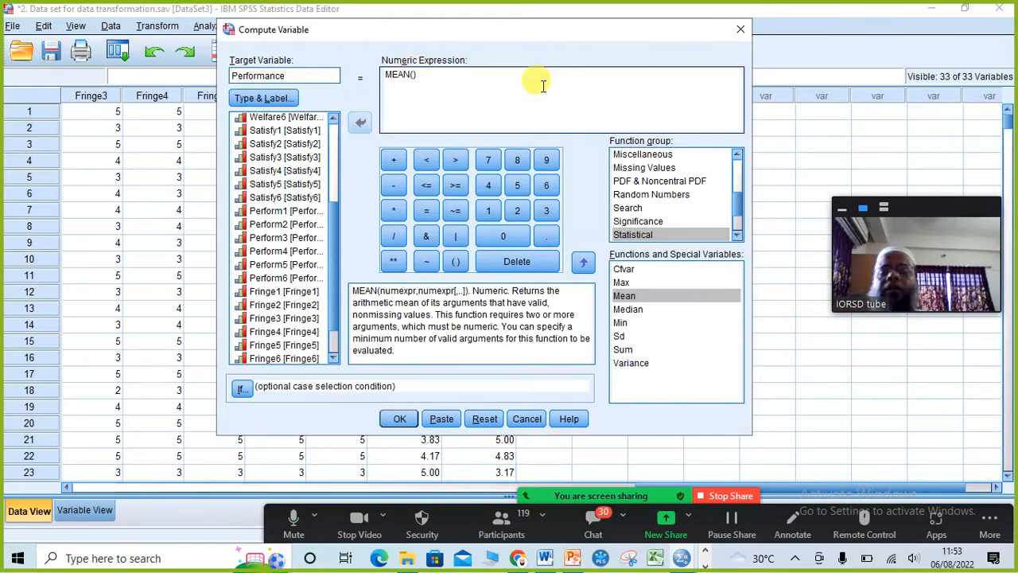
double_click(304, 212)
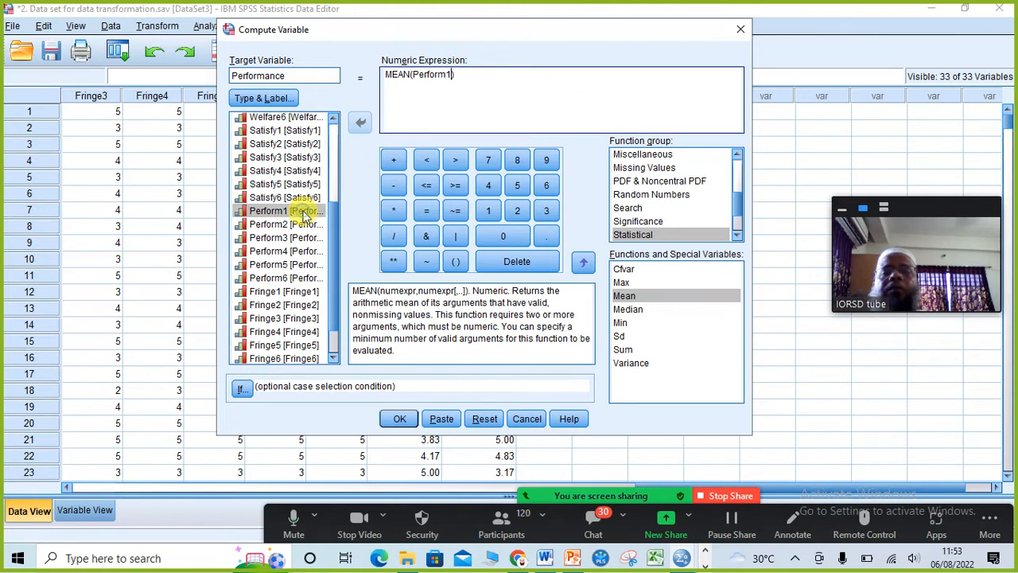
text(,)
double_click(305, 225)
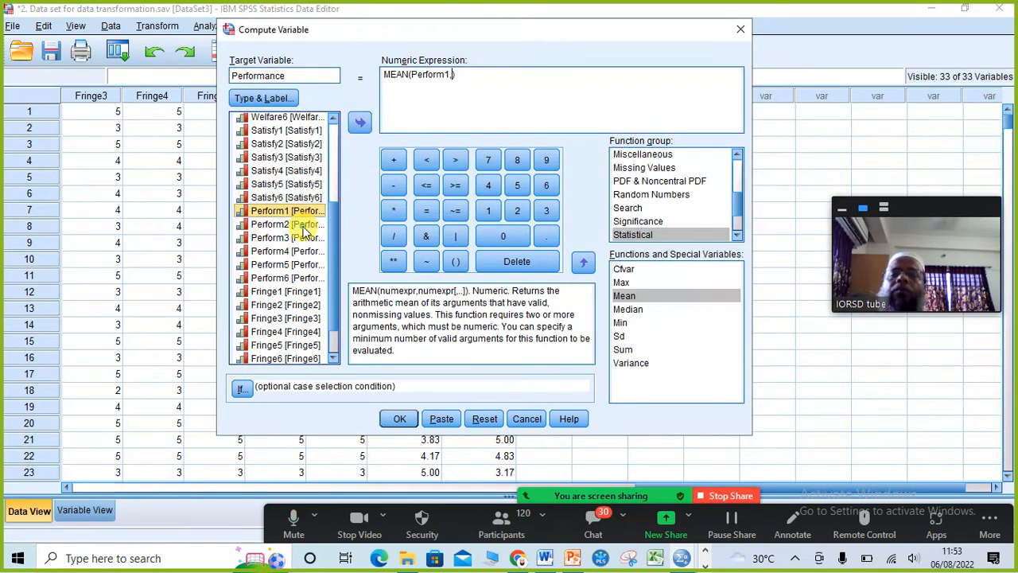
text(,)
double_click(305, 238)
text(,Perform3,)
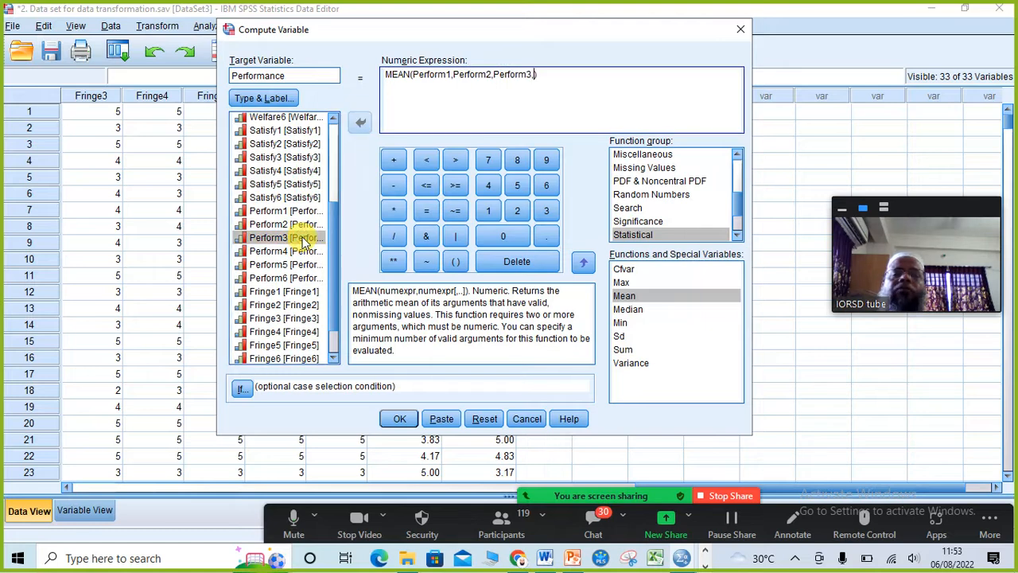
- Add Perform4, Perform5 and Perform6 to the MEAN function's arguments and run the Performance computation
double_click(303, 251)
text(,)
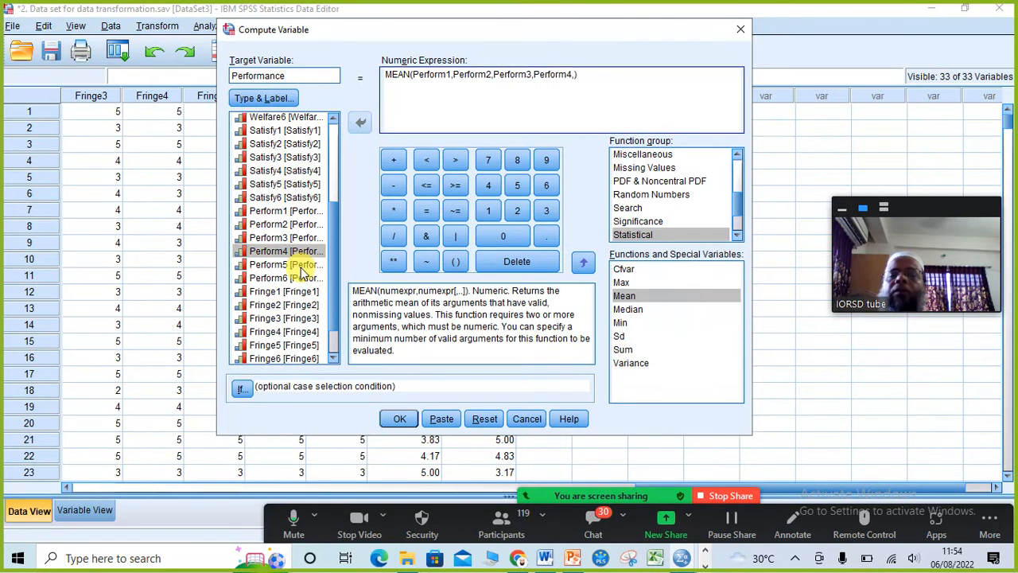
double_click(302, 264)
text(,)
double_click(303, 279)
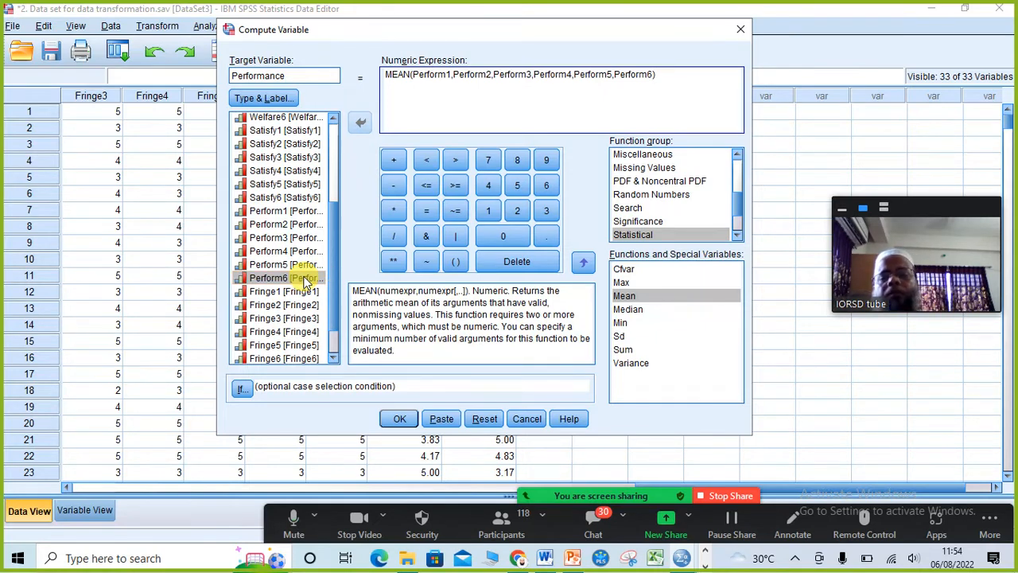
click(399, 419)
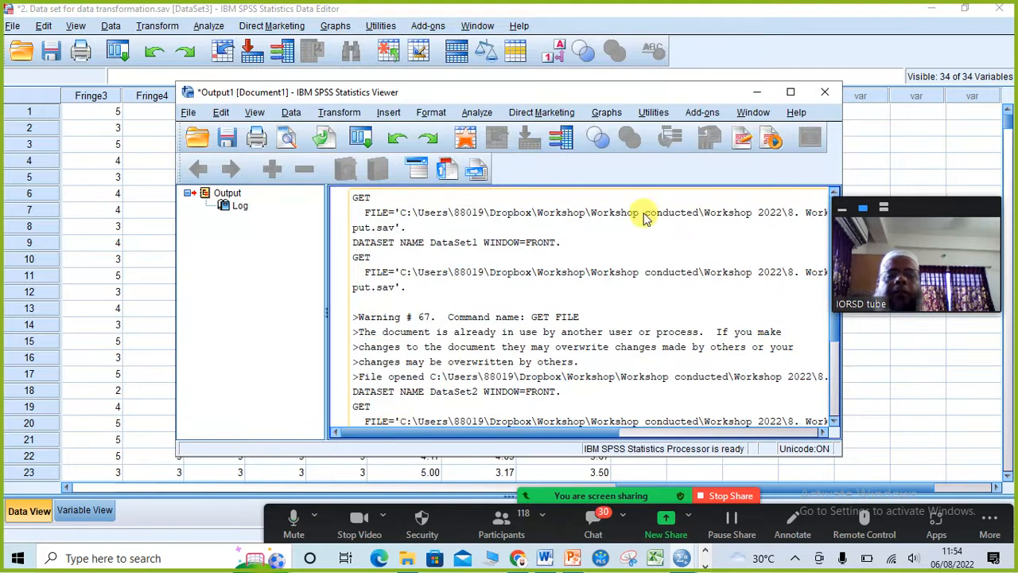
- Close the output viewer without saving its contents and review the computed Performance column in Data View
click(825, 91)
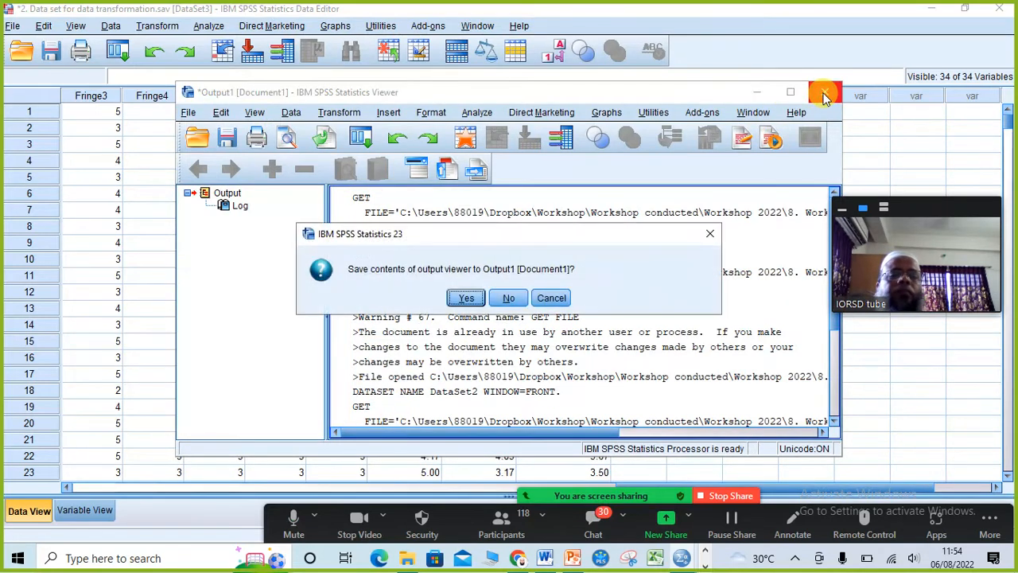
click(513, 299)
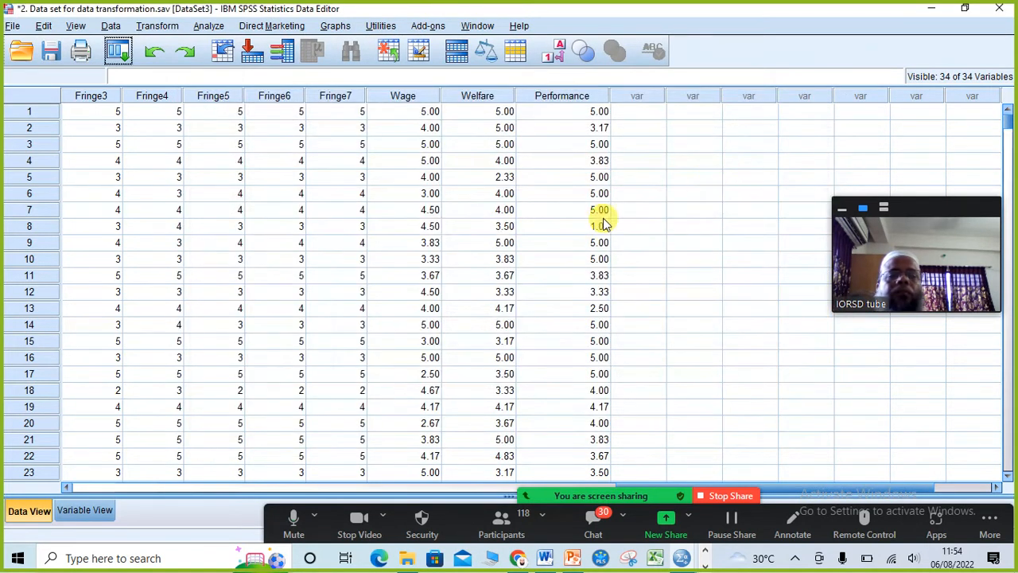
click(582, 111)
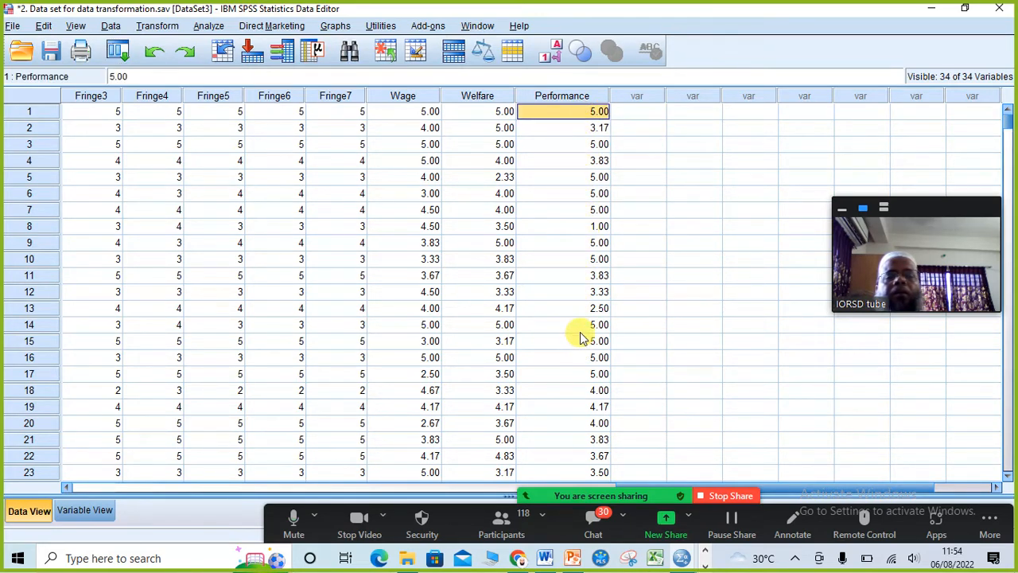
scroll(580, 337, down, 16)
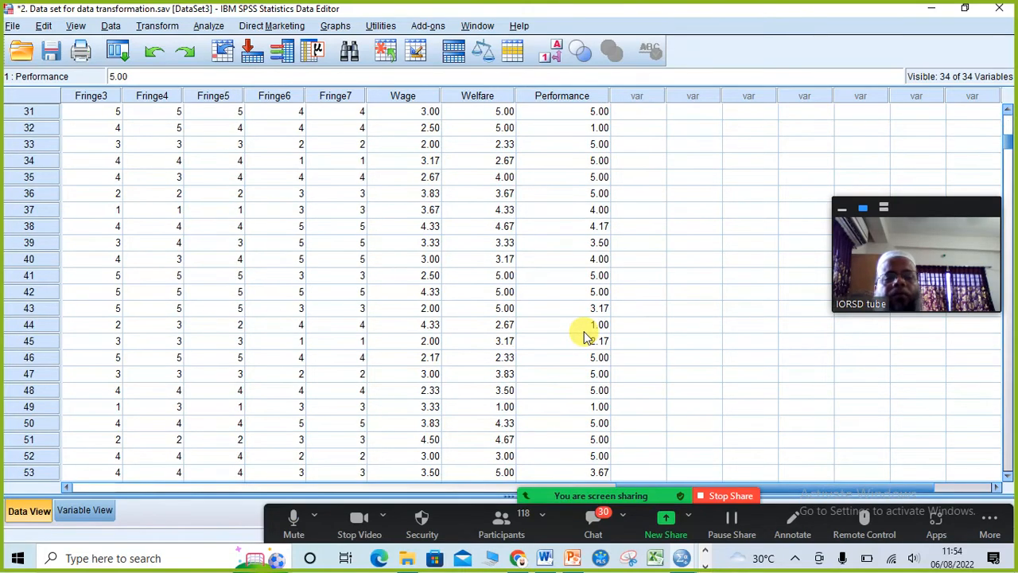
scroll(587, 337, down, 20)
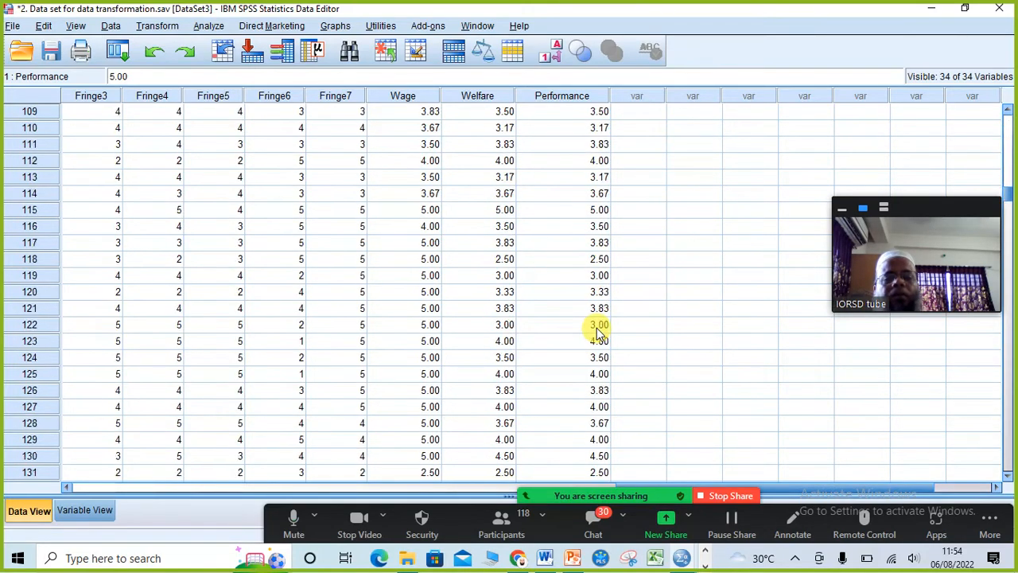
- Return to the first cases of the data set and select the Performance value of case 13
scroll(601, 333, up, 20)
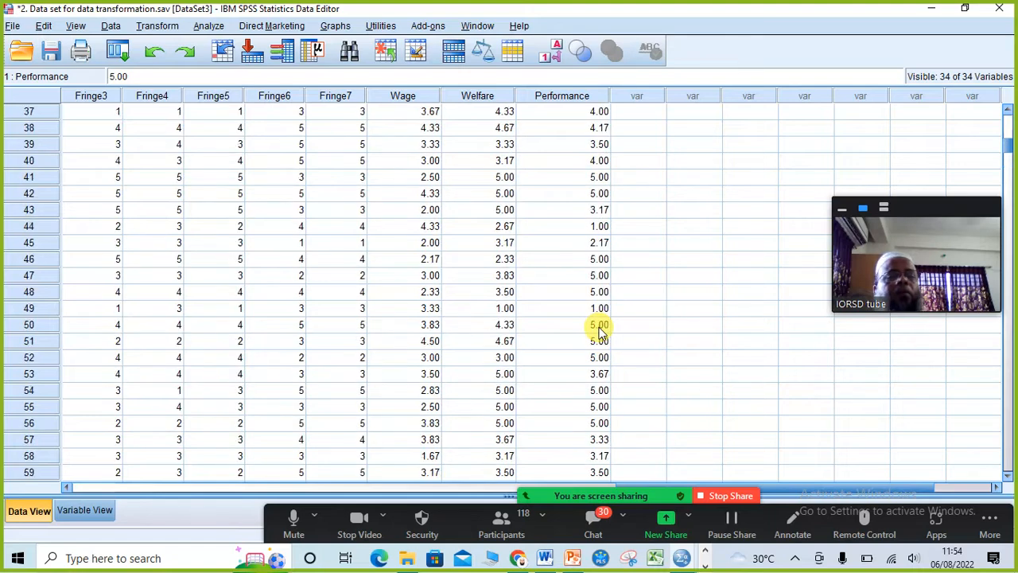
scroll(600, 332, up, 3)
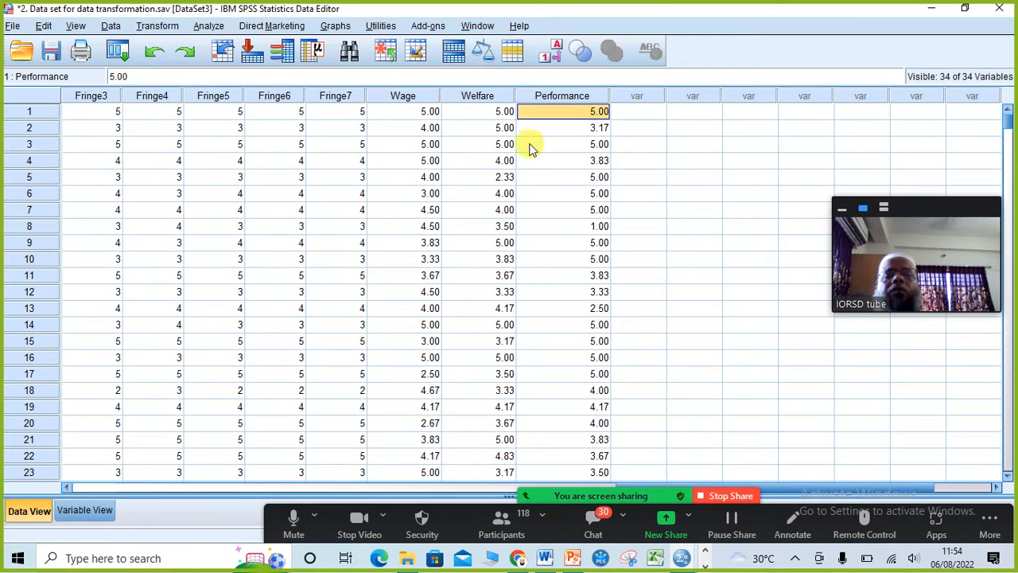
click(590, 309)
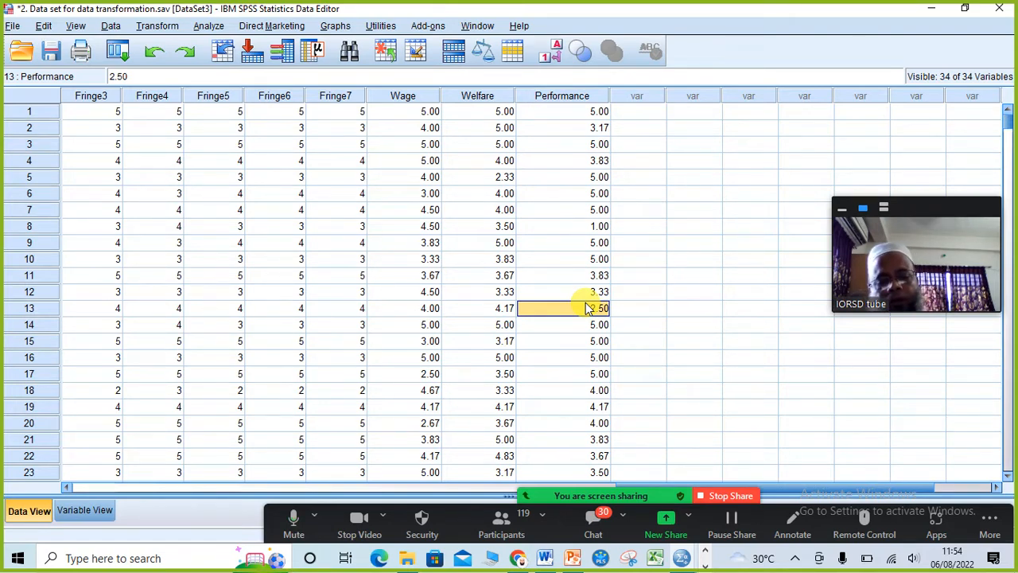
- Switch to the workshop slides in PowerPoint and review the Data Transformation slides from Step-01 through Practice-04
click(572, 558)
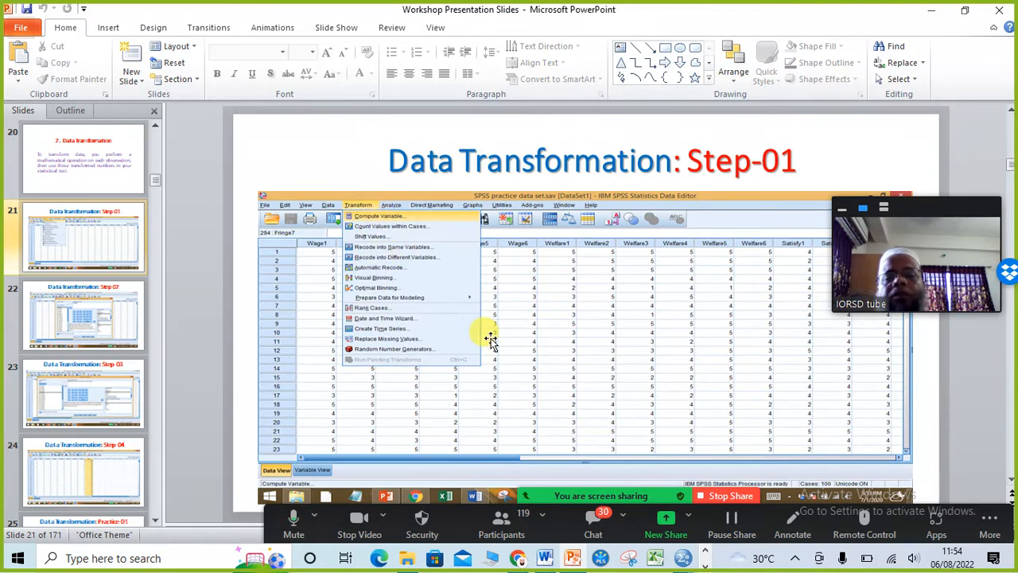
scroll(491, 338, down, 1)
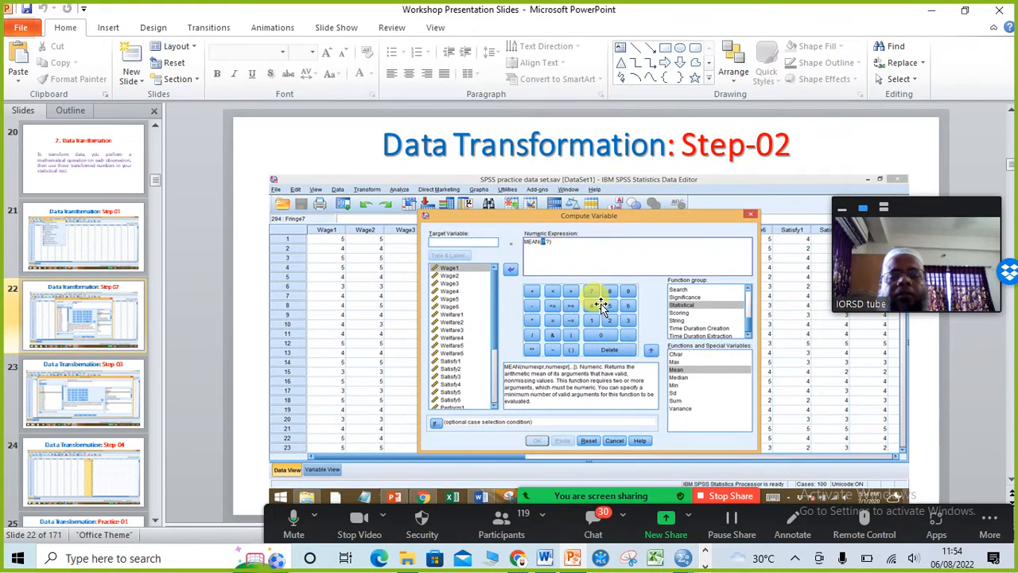
scroll(603, 308, down, 1)
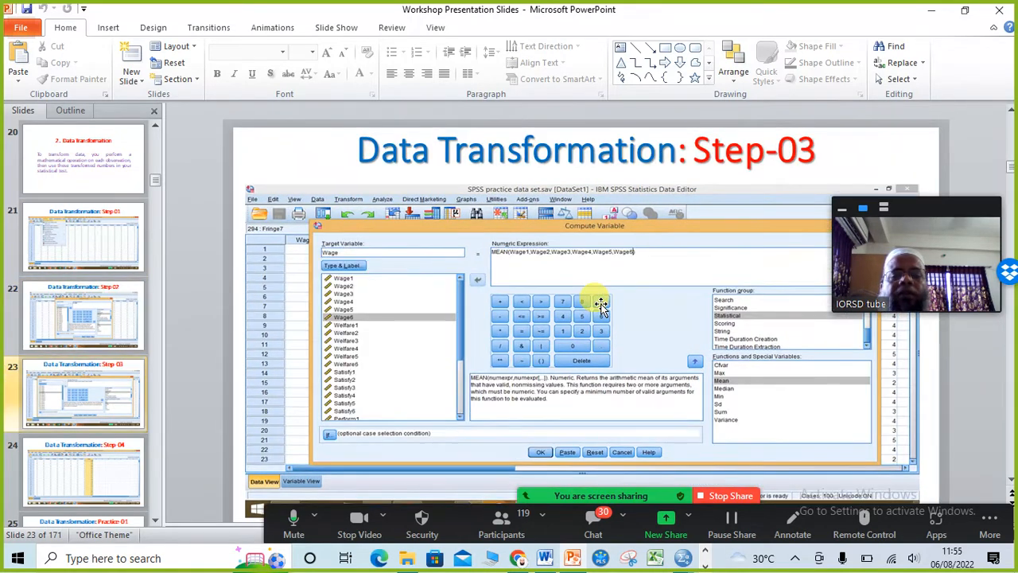
scroll(602, 307, down, 1)
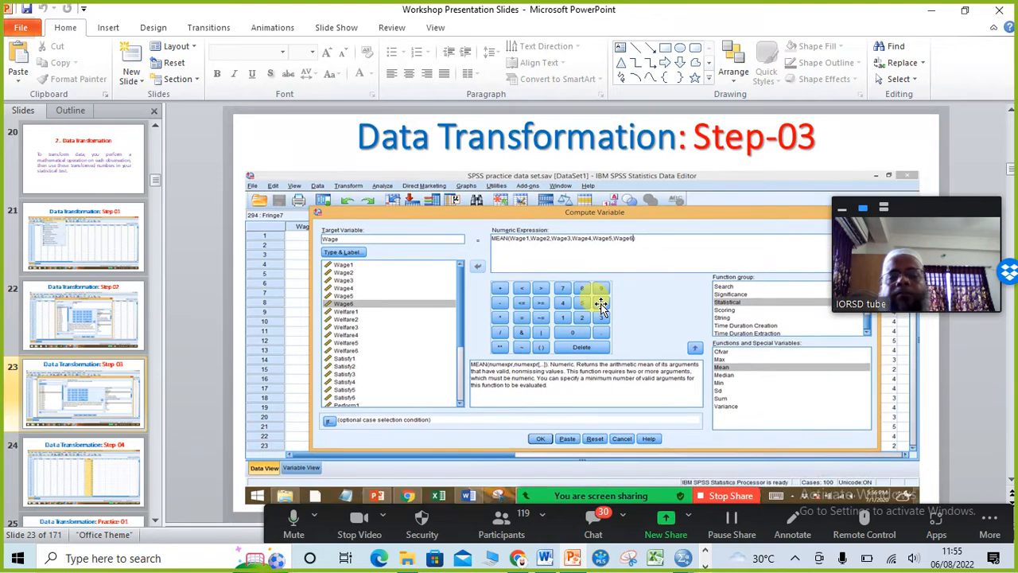
scroll(602, 308, down, 1)
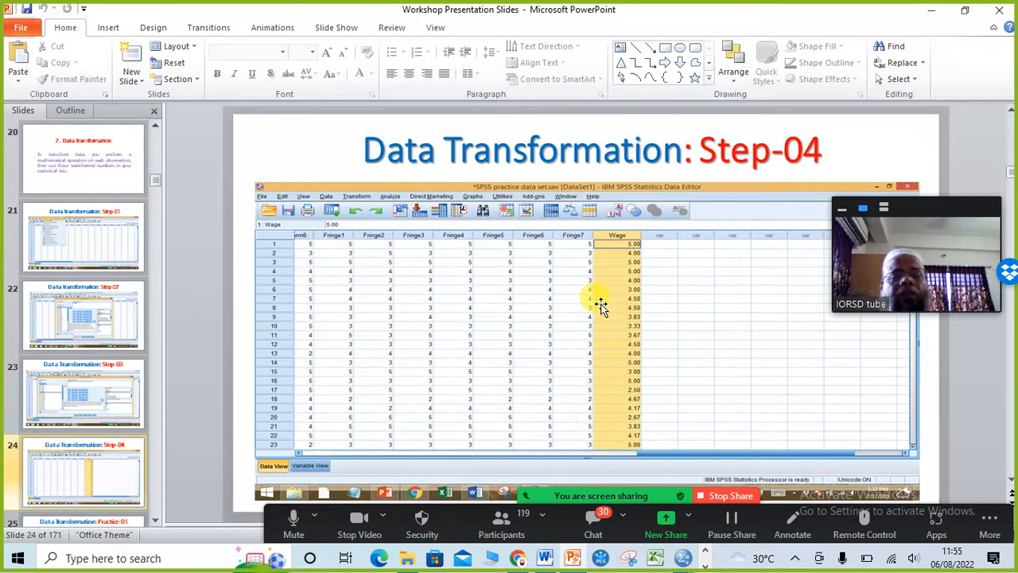
scroll(602, 308, down, 1)
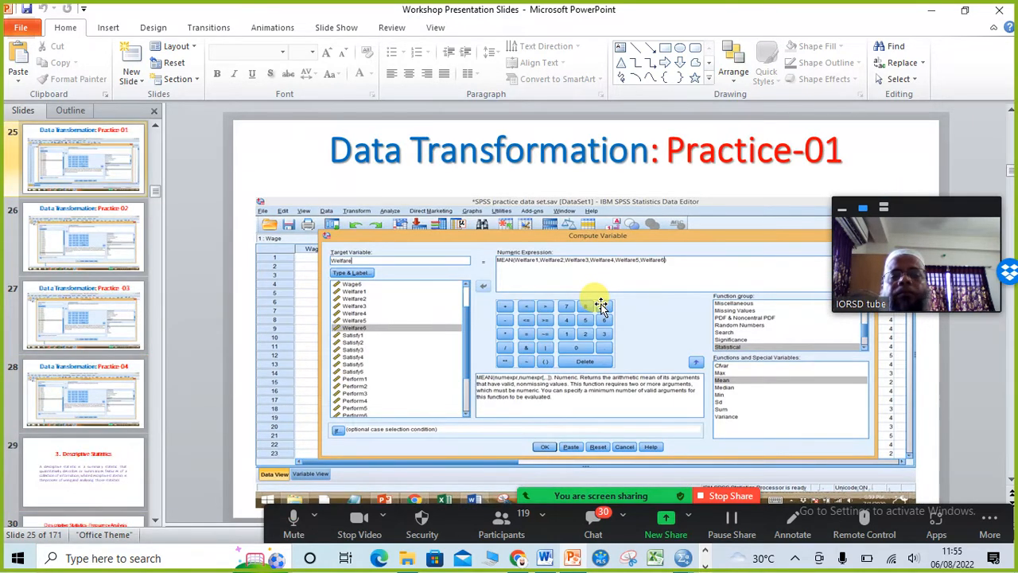
scroll(600, 307, down, 2)
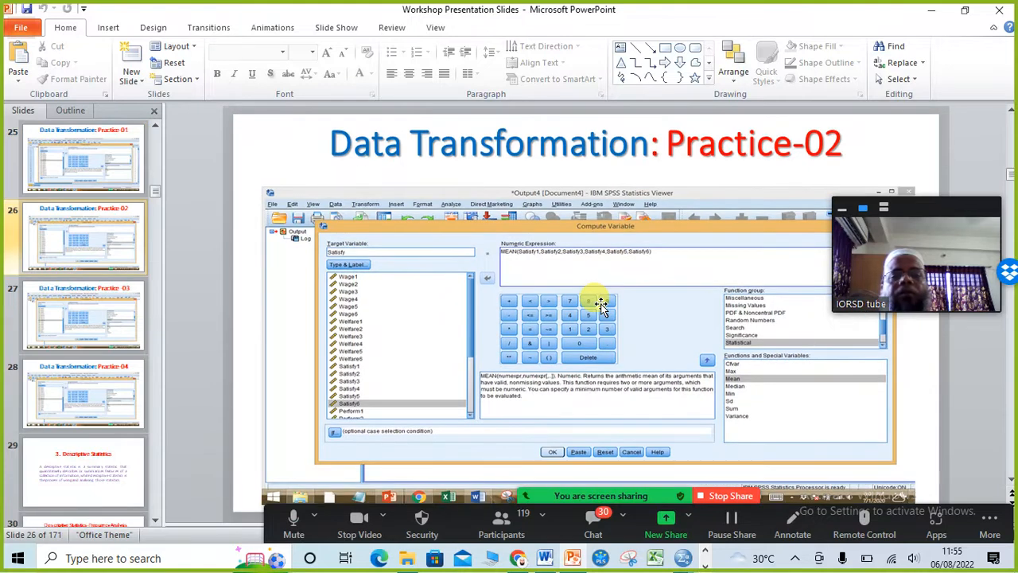
scroll(602, 307, down, 2)
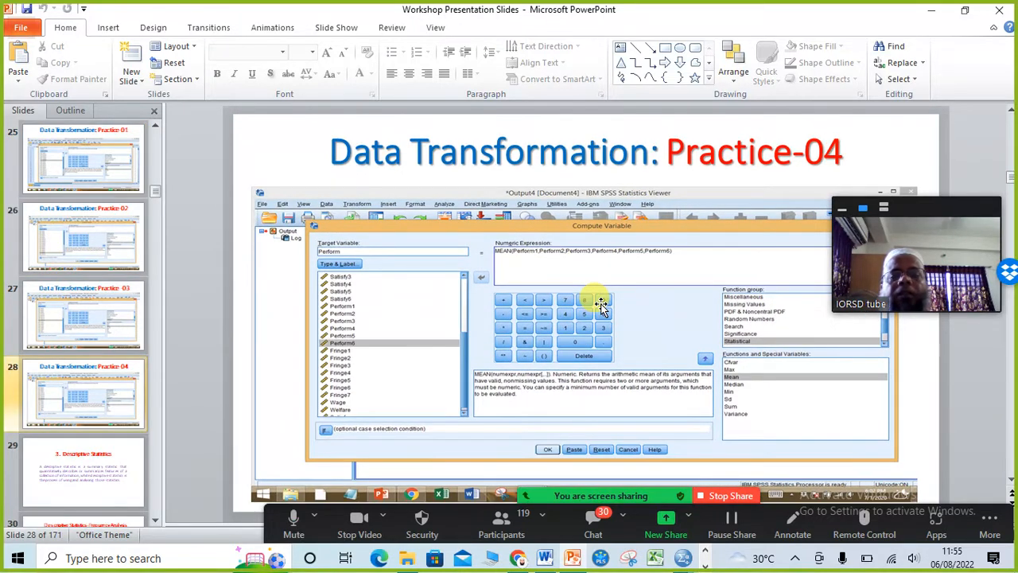
scroll(602, 307, down, 2)
scroll(602, 306, up, 1)
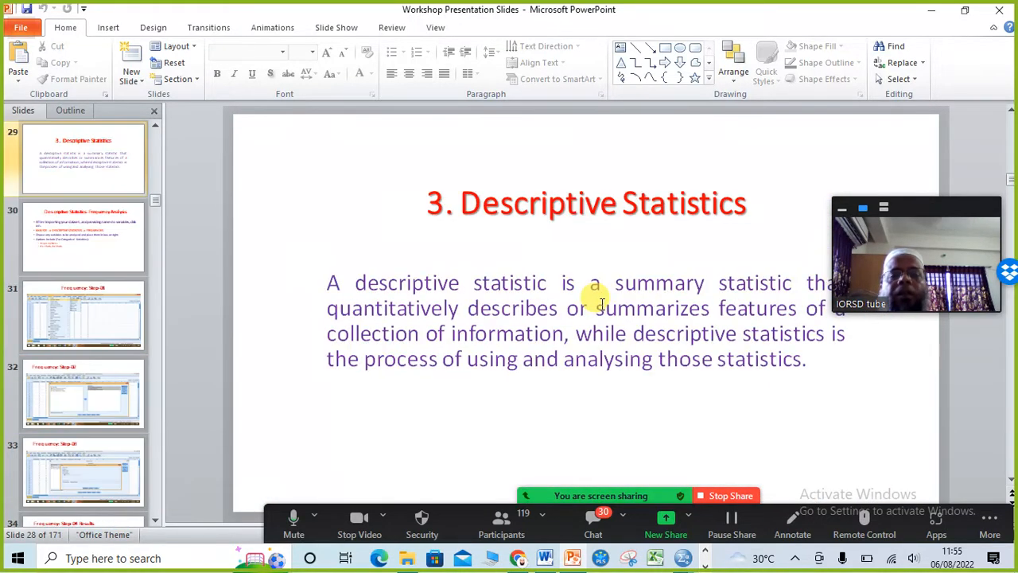